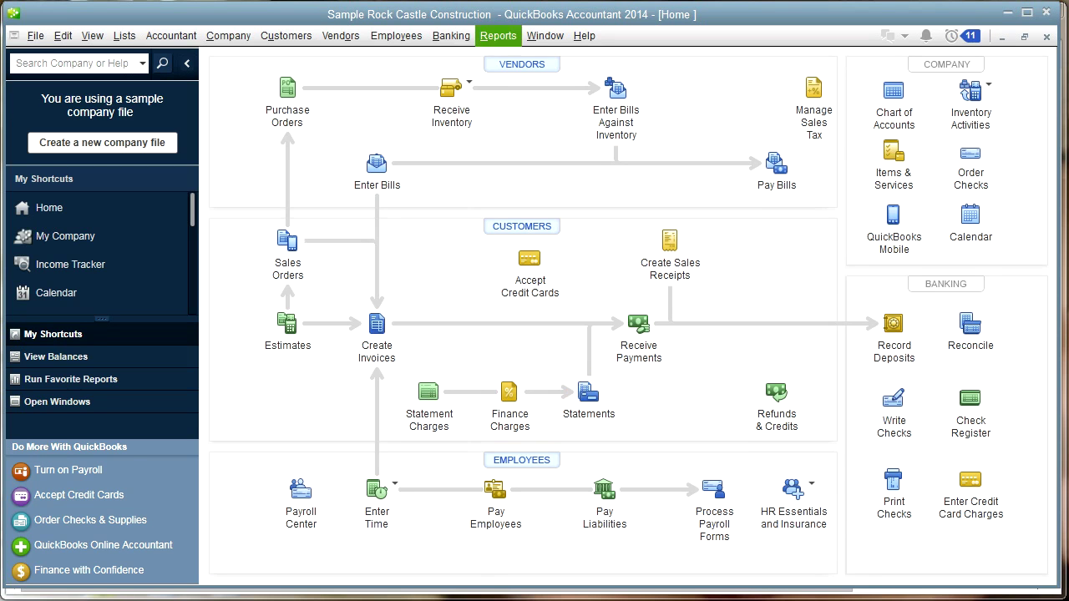
Step: Open the GJW QB NACHA Vendor List memorized report from the Vendors reports
{"action": "left_click", "coordinate": [499, 36]}
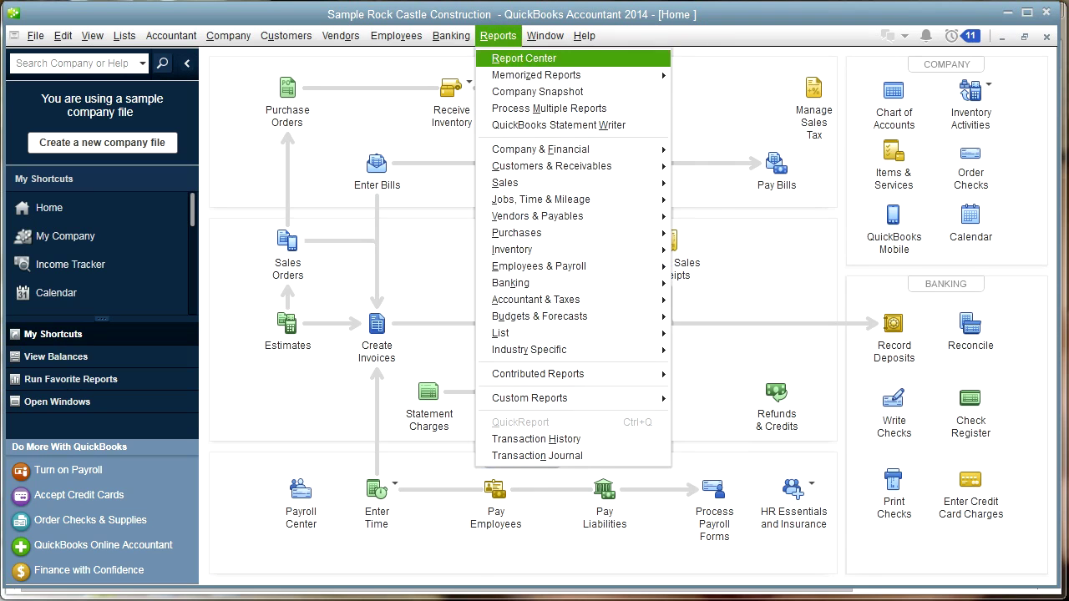
{"action": "mouse_move", "coordinate": [537, 74]}
{"action": "mouse_move", "coordinate": [754, 216]}
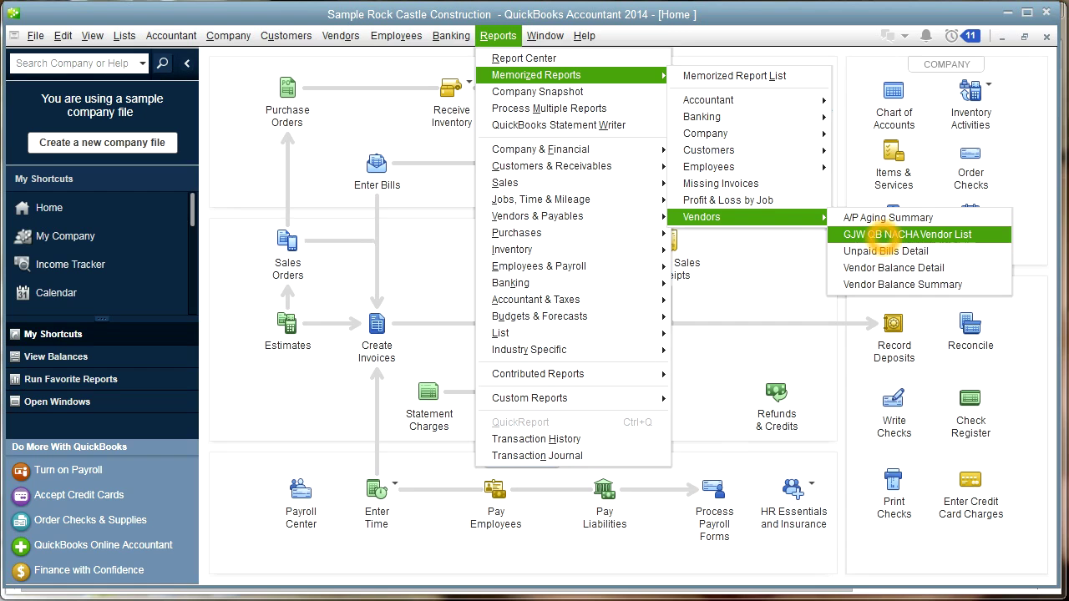
{"action": "left_click", "coordinate": [884, 235]}
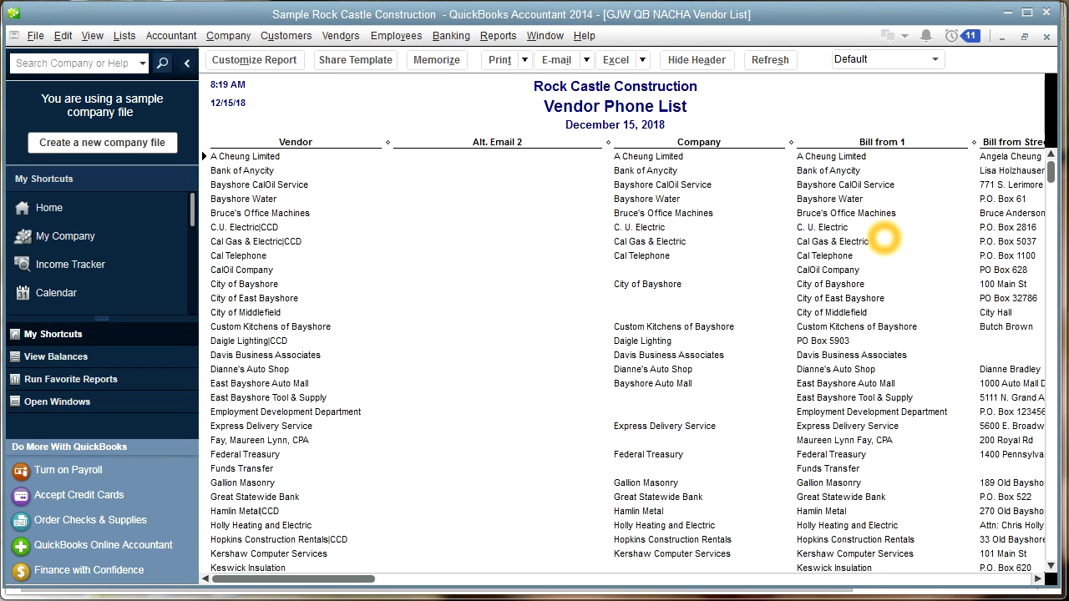
Step: Export the report to Excel as a new worksheet in a new workbook
{"action": "left_click", "coordinate": [616, 60]}
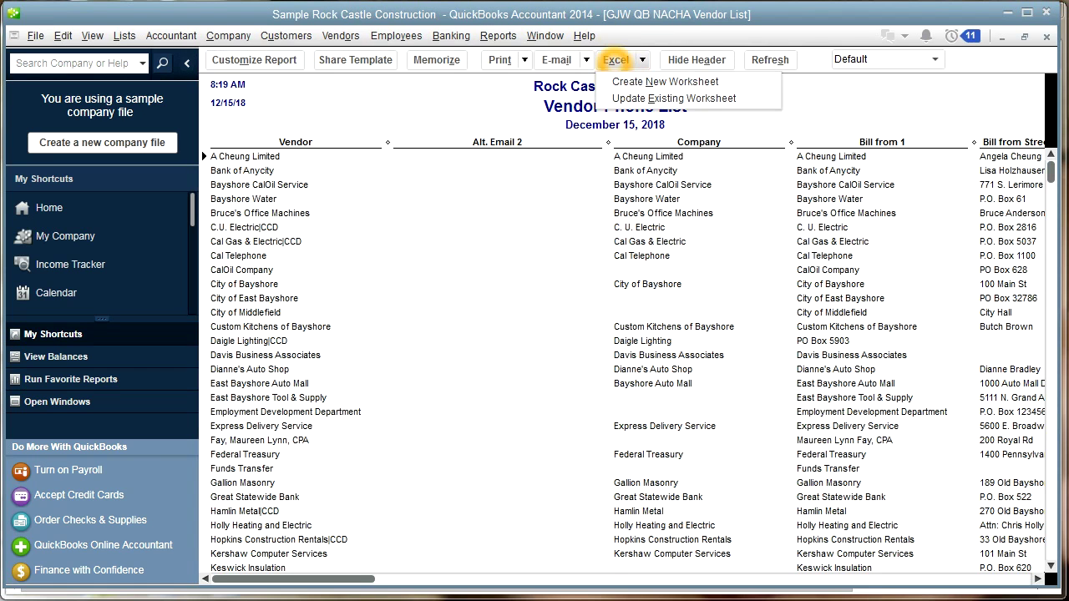
{"action": "left_click", "coordinate": [623, 81]}
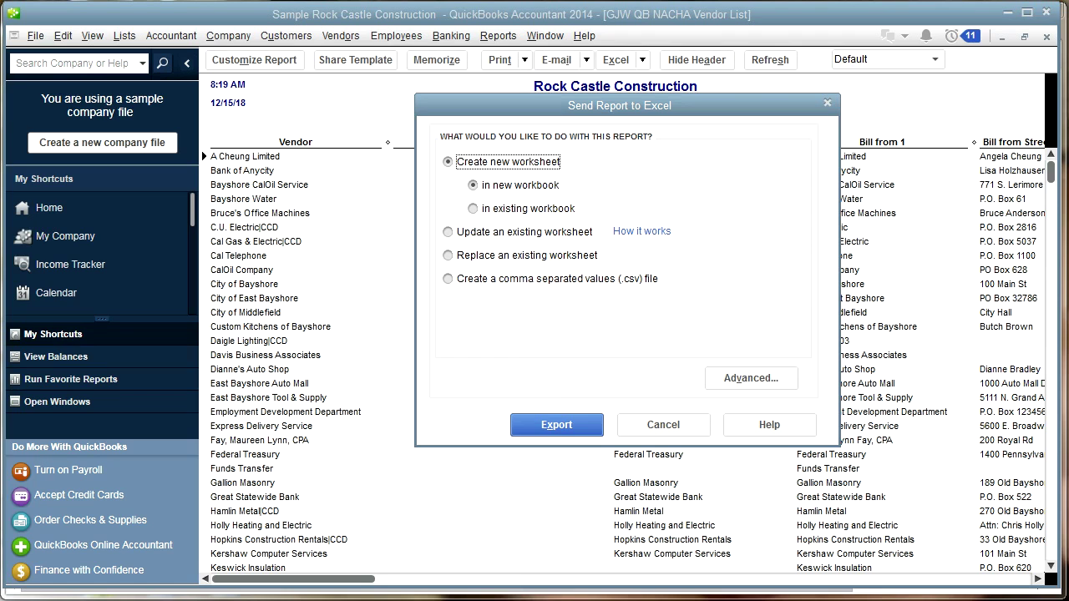
{"action": "left_click", "coordinate": [556, 424]}
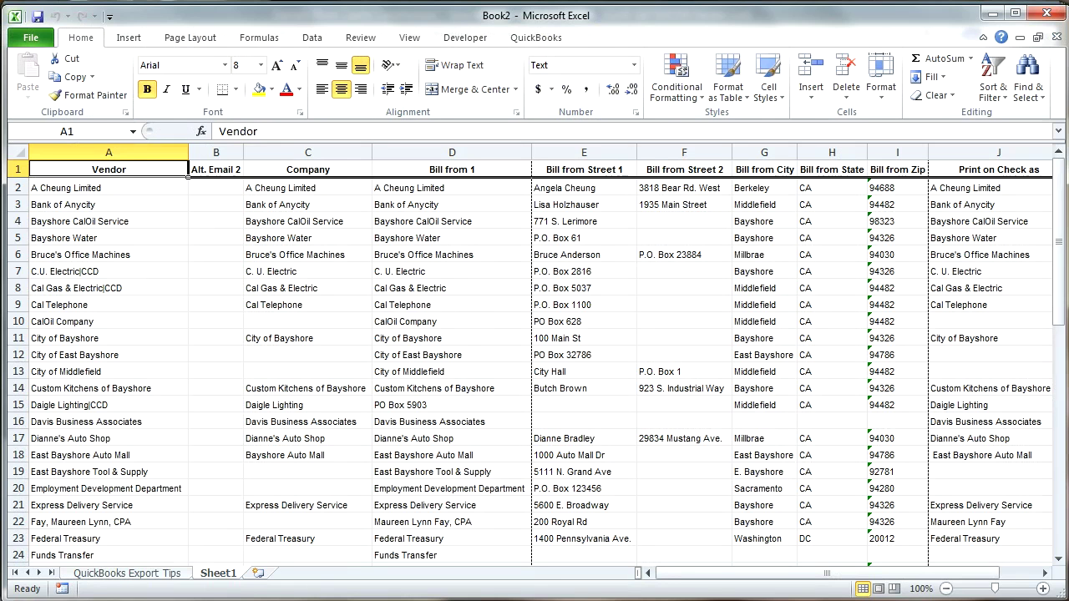
Step: Review the exported vendor columns in Book2, from Bayshore Water's row to the email column
{"action": "left_click", "coordinate": [222, 240]}
{"action": "key", "text": "Left"}
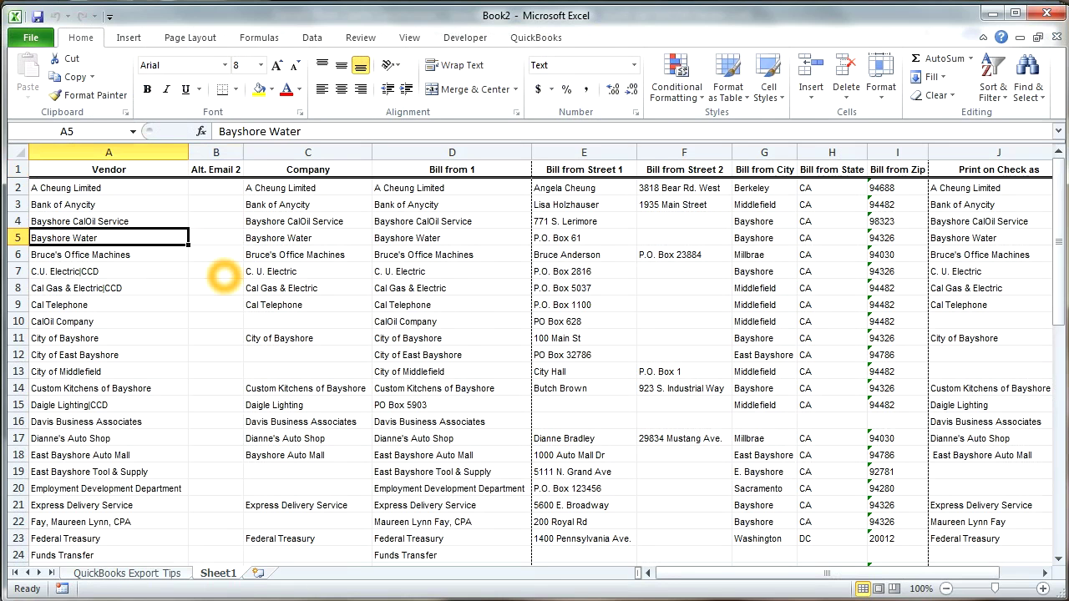
{"action": "key", "text": "Right"}
{"action": "key", "text": "Left"}
{"action": "key", "text": "Right"}
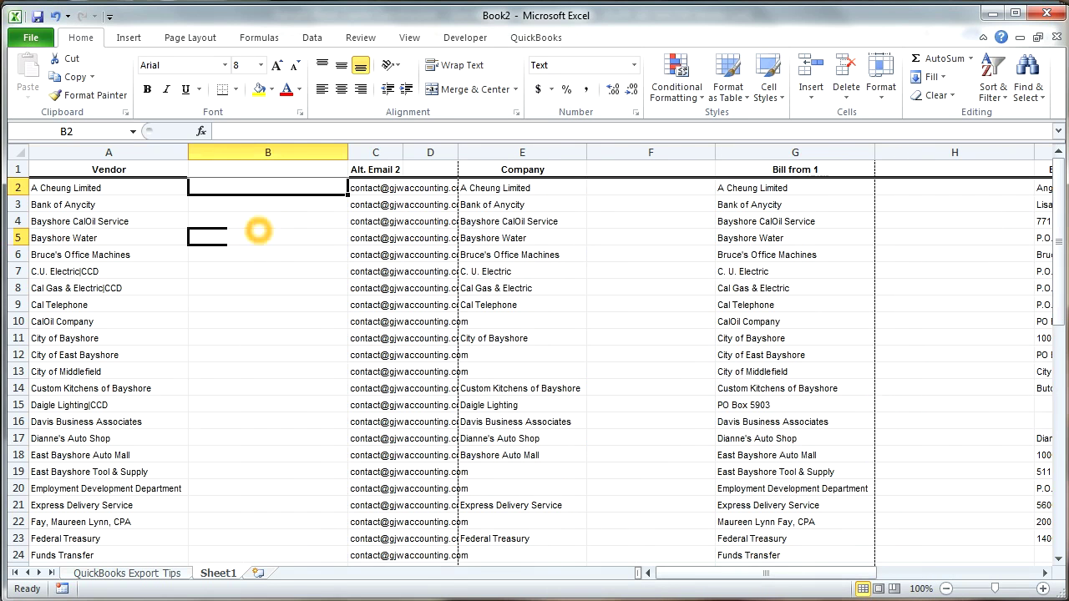
{"action": "key", "text": "Right"}
{"action": "key", "text": "Right"}
{"action": "key", "text": "Right"}
{"action": "key", "text": "Right"}
{"action": "key", "text": "Right"}
{"action": "key", "text": "Left"}
{"action": "key", "text": "Left"}
{"action": "key", "text": "Left"}
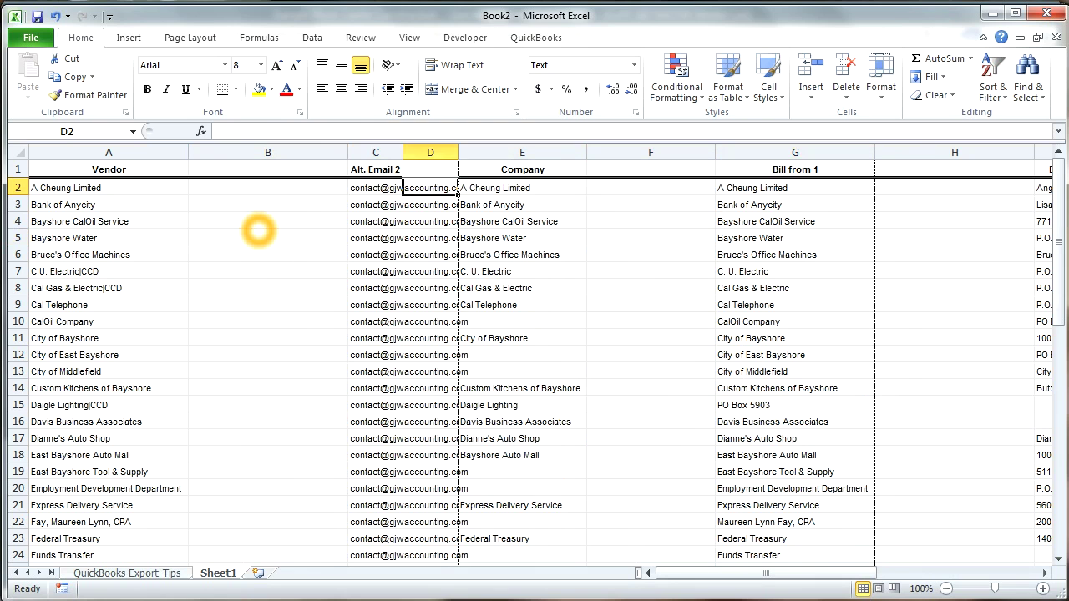
{"action": "key", "text": "Left"}
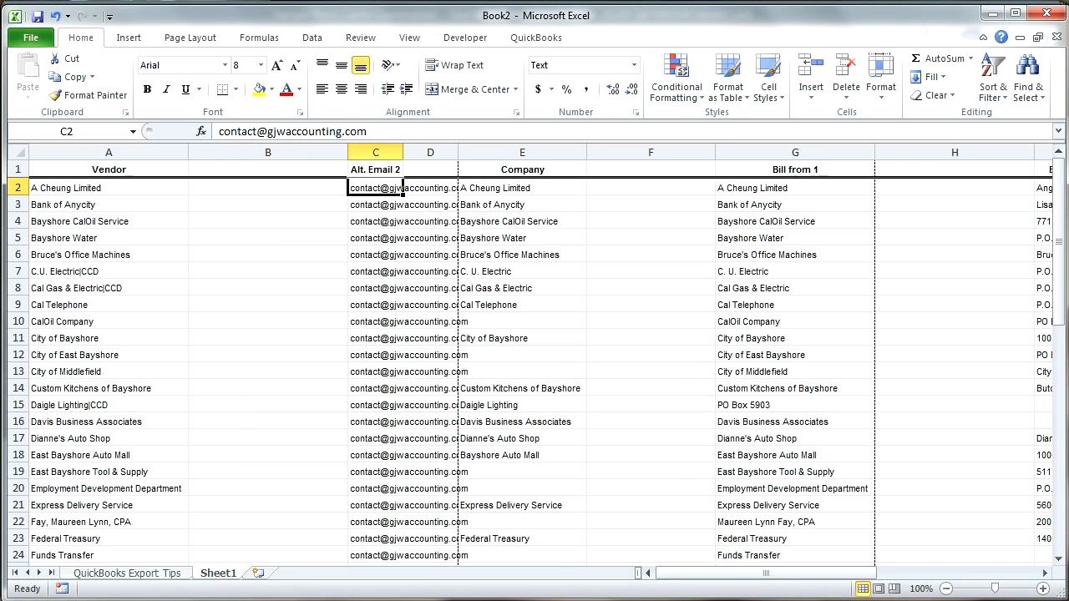
Step: Bring the GJWQBNacha folder window to the front
{"action": "left_click", "coordinate": [200, 600]}
{"action": "left_click", "coordinate": [108, 598]}
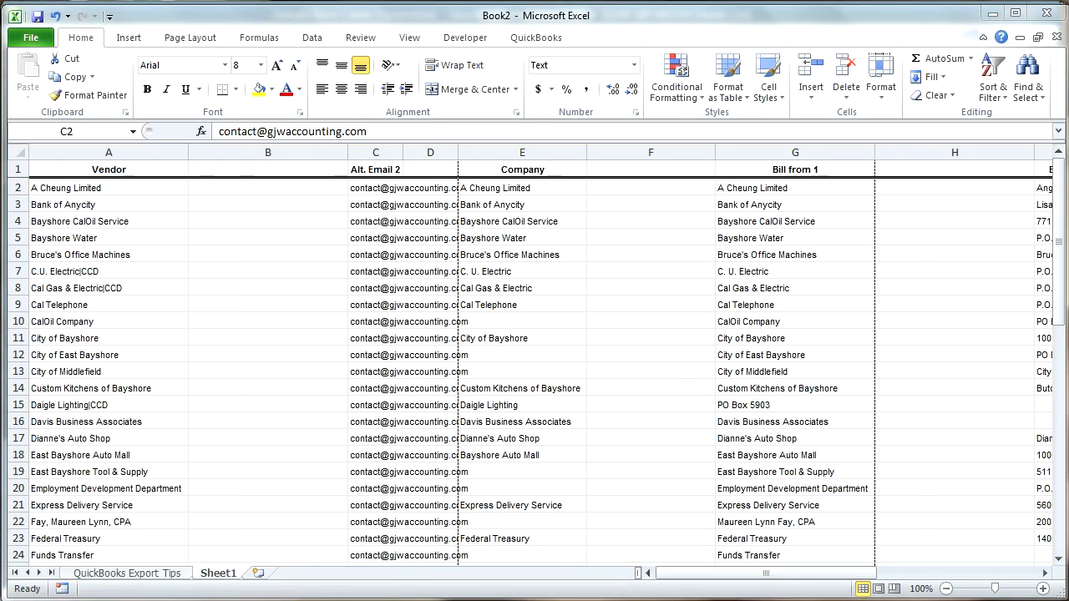
{"action": "left_click", "coordinate": [194, 60]}
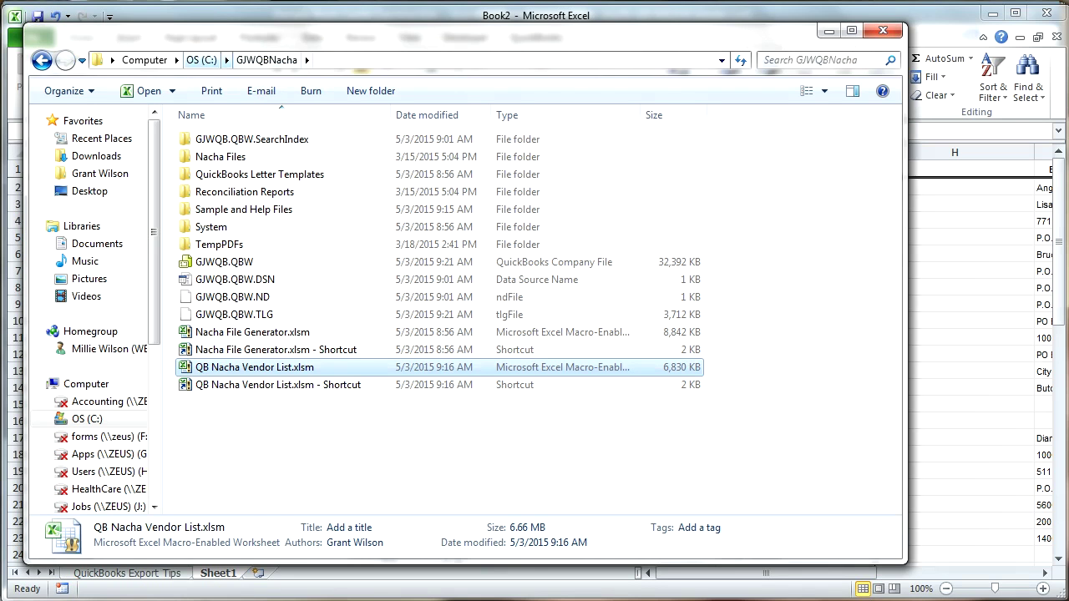
Step: Open QB Nacha Vendor List.xlsm from the GJWQBNacha.zip folder in Downloads
{"action": "left_click", "coordinate": [284, 67]}
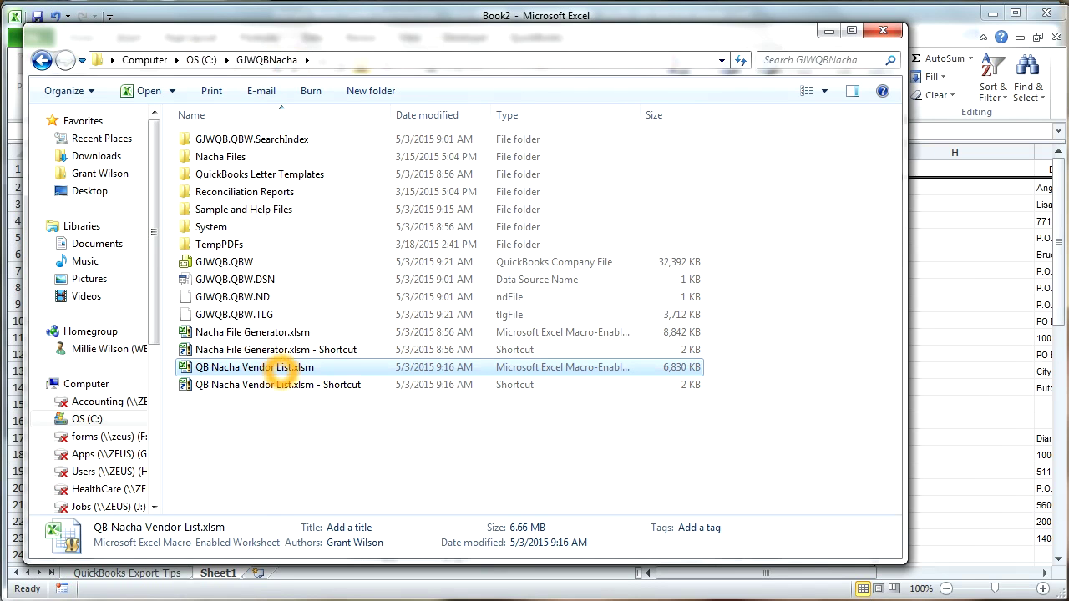
{"action": "left_click", "coordinate": [199, 599]}
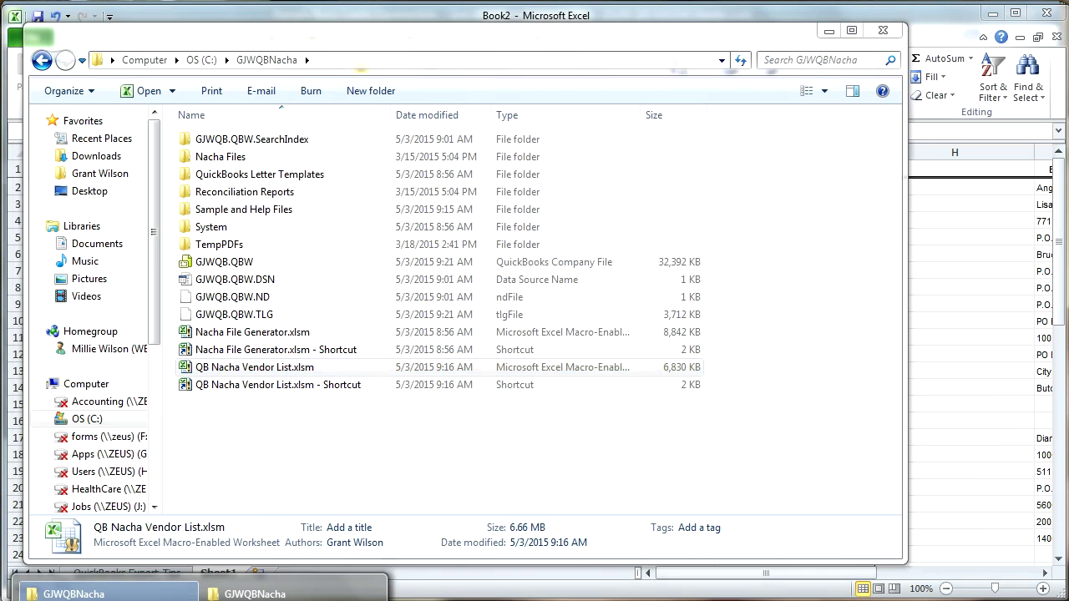
{"action": "left_click", "coordinate": [276, 585]}
{"action": "left_click", "coordinate": [359, 424]}
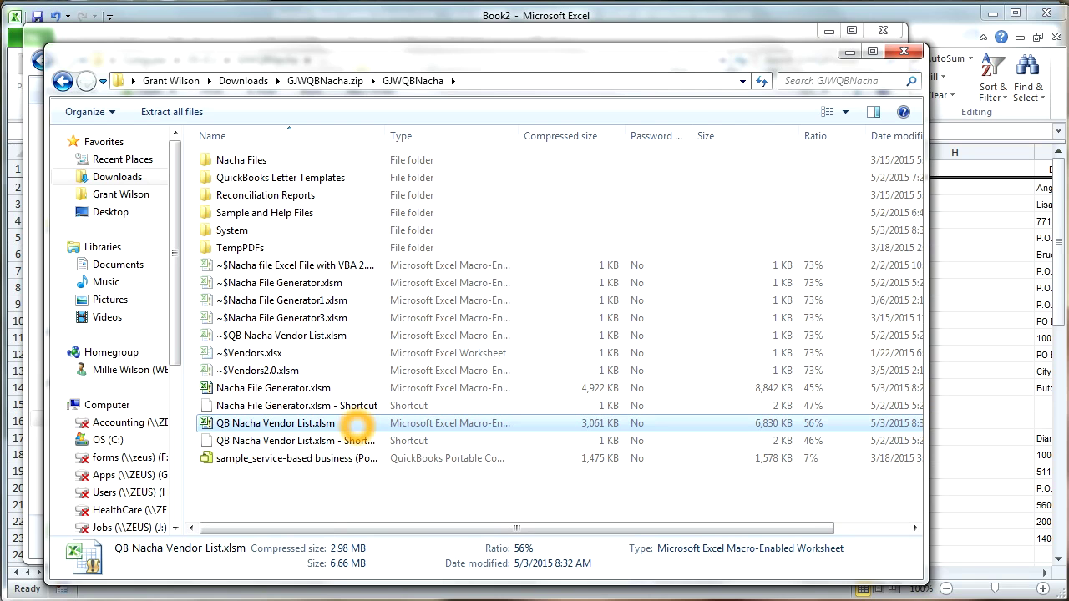
{"action": "double_click", "coordinate": [359, 424]}
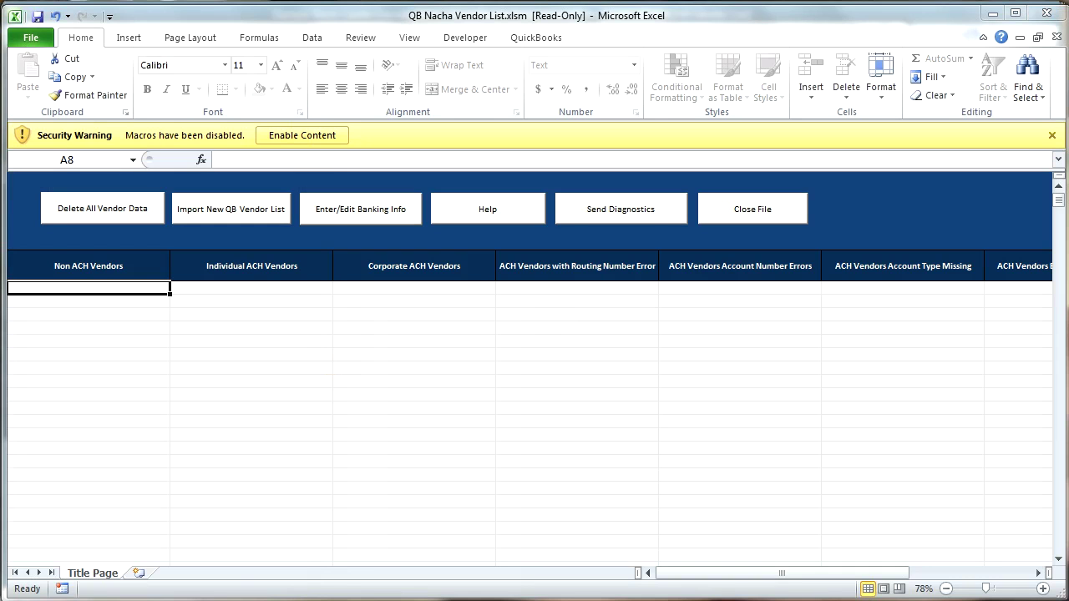
Step: Enable the workbook's macros, then show the GJW Accounting QuickBooks NACHA web page
{"action": "left_click", "coordinate": [336, 143]}
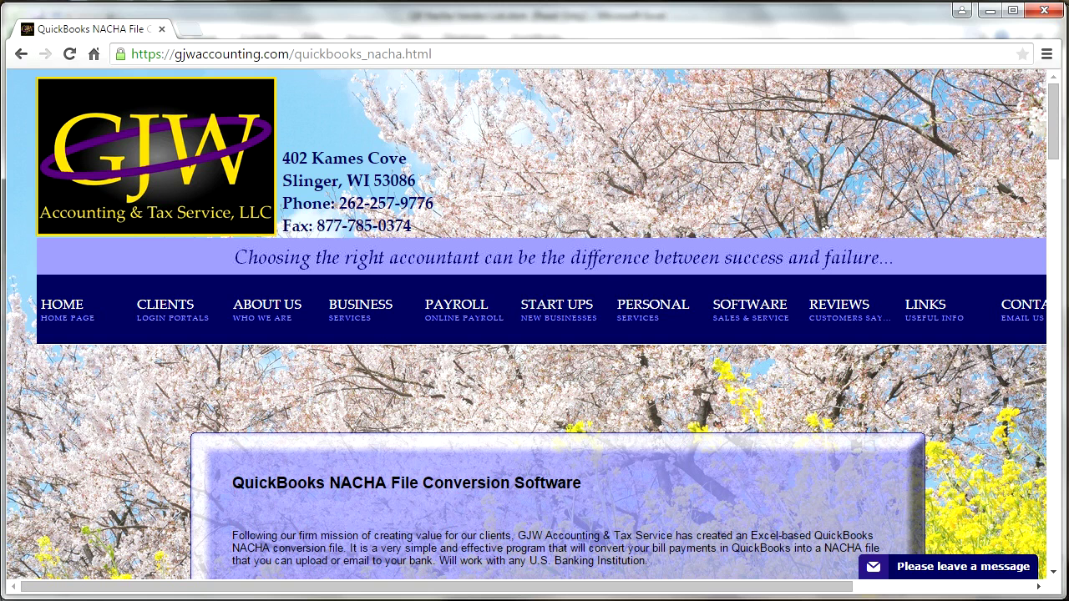
{"action": "left_click", "coordinate": [577, 240]}
Step: Return from Chrome to the QB Nacha Vendor List banking password prompt
{"action": "left_click", "coordinate": [479, 197]}
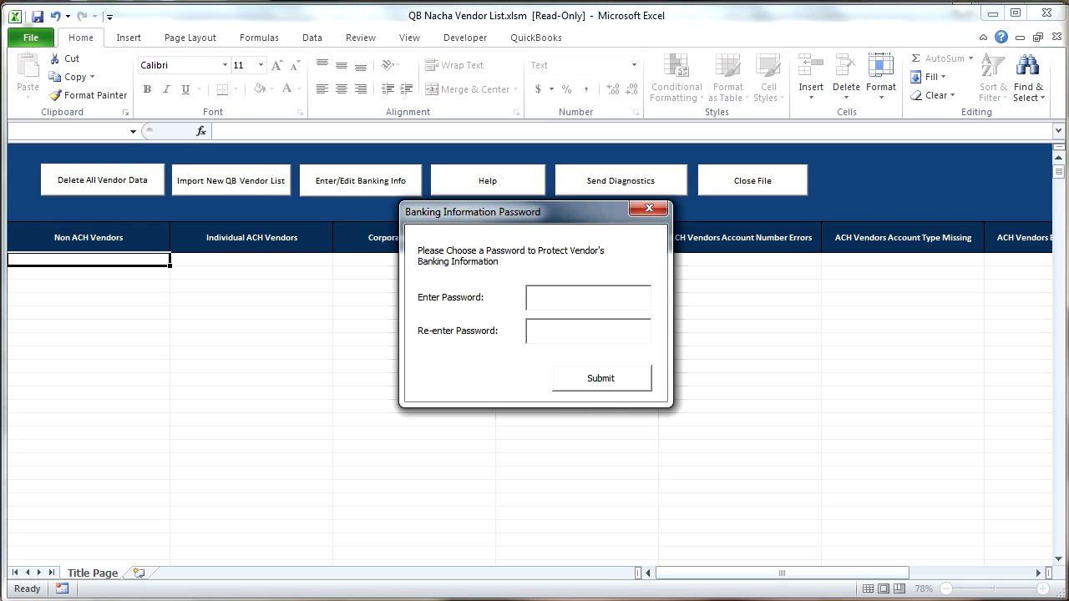
Step: Close the prompt and read-only workbook, then reopen QB Nacha Vendor List.xlsm from C:\GJWQBNacha
{"action": "left_click", "coordinate": [649, 208]}
{"action": "left_click", "coordinate": [1046, 12]}
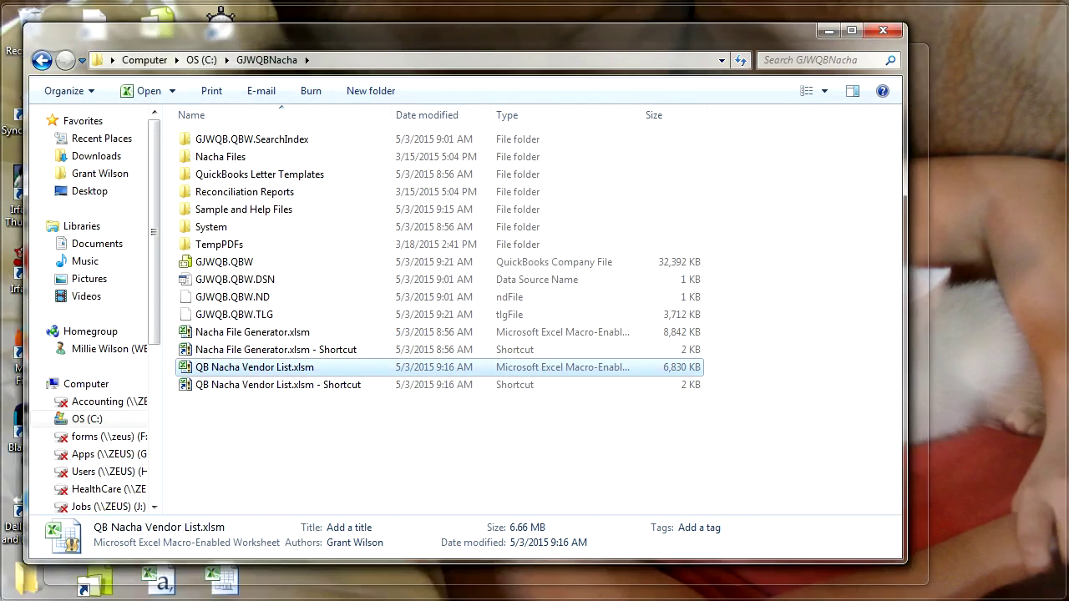
{"action": "left_click", "coordinate": [109, 593]}
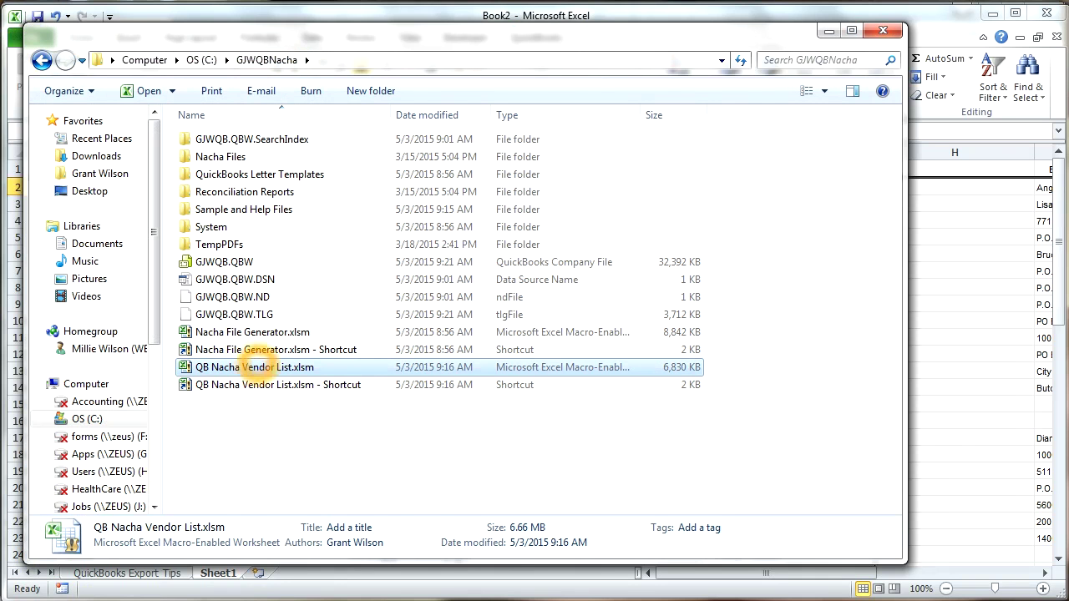
{"action": "double_click", "coordinate": [255, 367]}
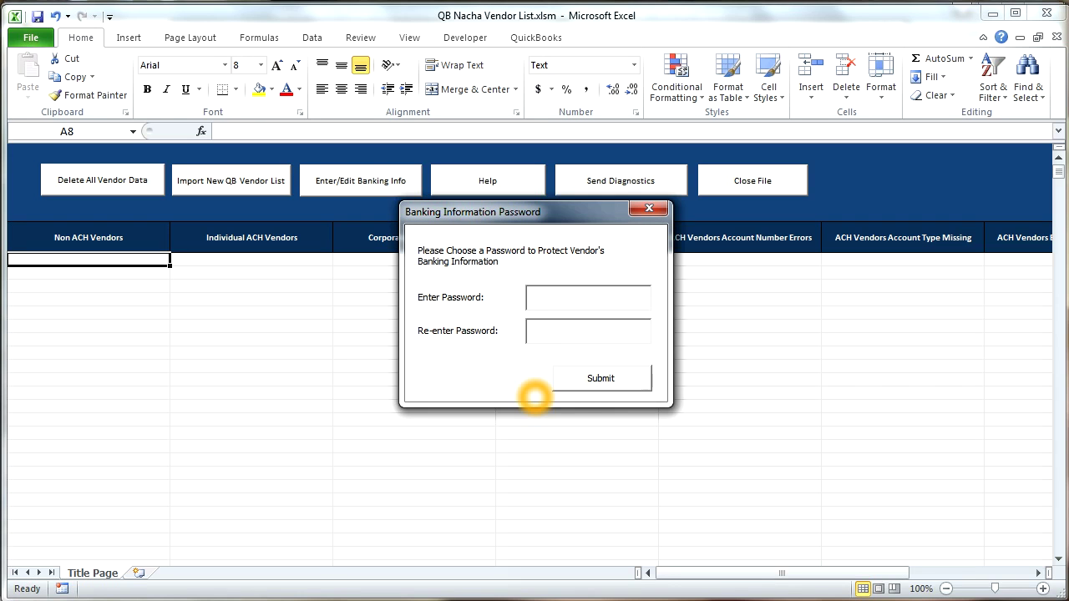
Step: Set and confirm the banking information password, then start Import New QB Vendor List
{"action": "type", "text": "3333"}
{"action": "key", "text": "Tab"}
{"action": "type", "text": "3333"}
{"action": "left_click", "coordinate": [600, 378]}
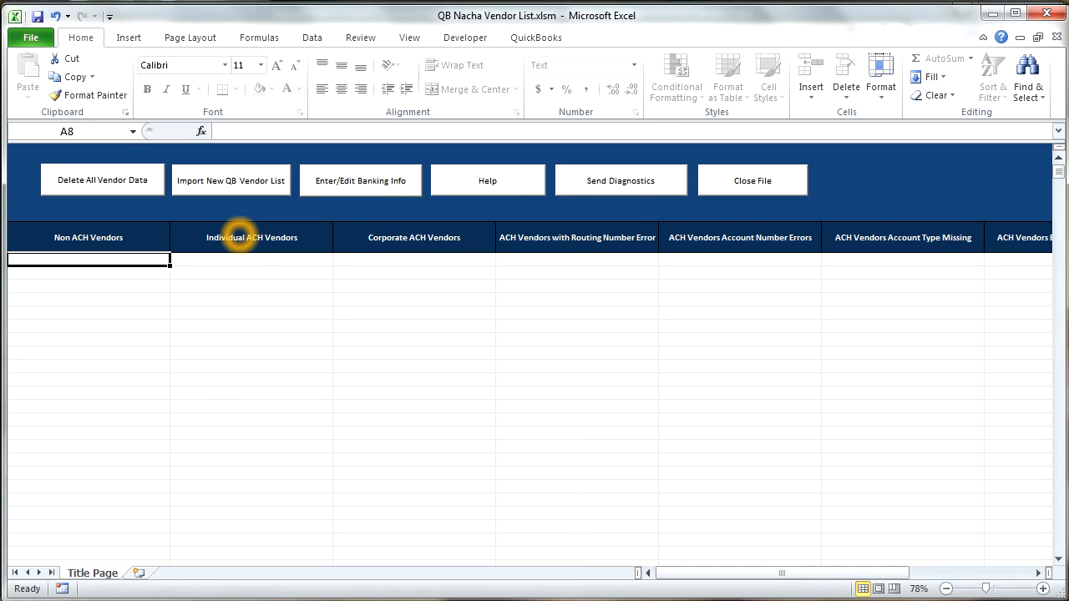
{"action": "left_click", "coordinate": [220, 192]}
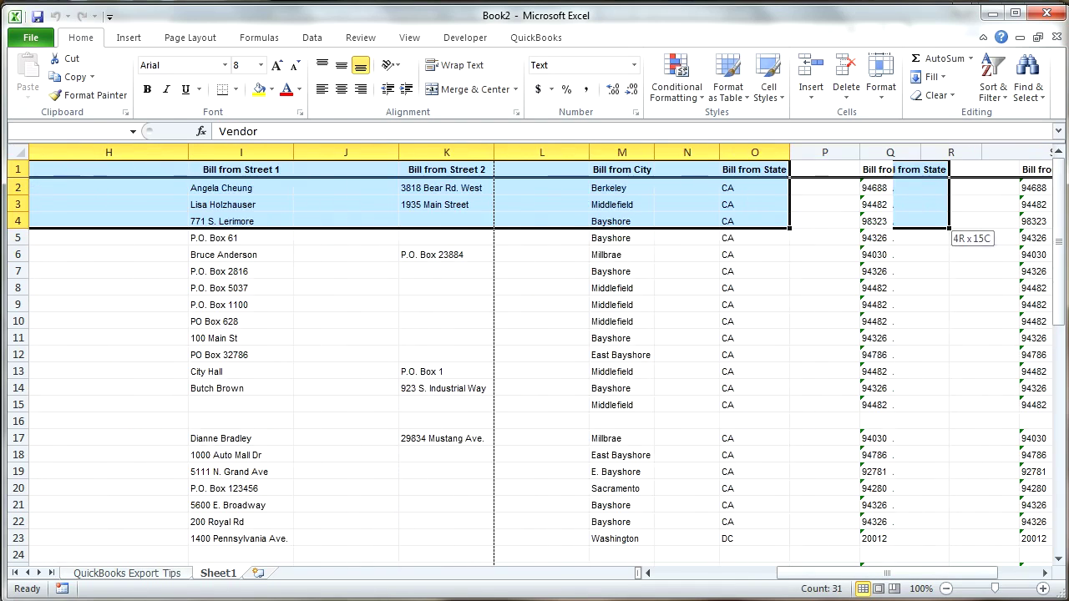
Step: Copy the full vendor list from Book2 and paste it into the QB Export sheet at A3
{"action": "key", "text": "shift+Down"}
{"action": "key", "text": "shift+Down"}
{"action": "key", "text": "shift+Down"}
{"action": "key", "text": "shift+Down"}
{"action": "key", "text": "shift+Down"}
{"action": "key", "text": "shift+Down"}
{"action": "key", "text": "shift+Down"}
{"action": "key", "text": "shift+Down"}
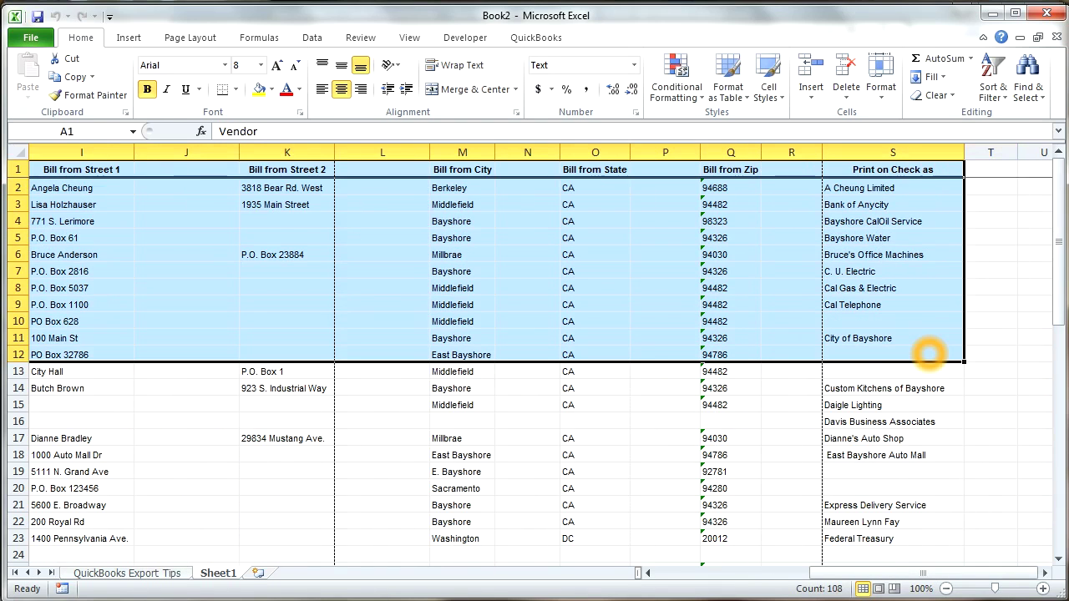
{"action": "key", "text": "ctrl+shift+Down"}
{"action": "key", "text": "ctrl+c"}
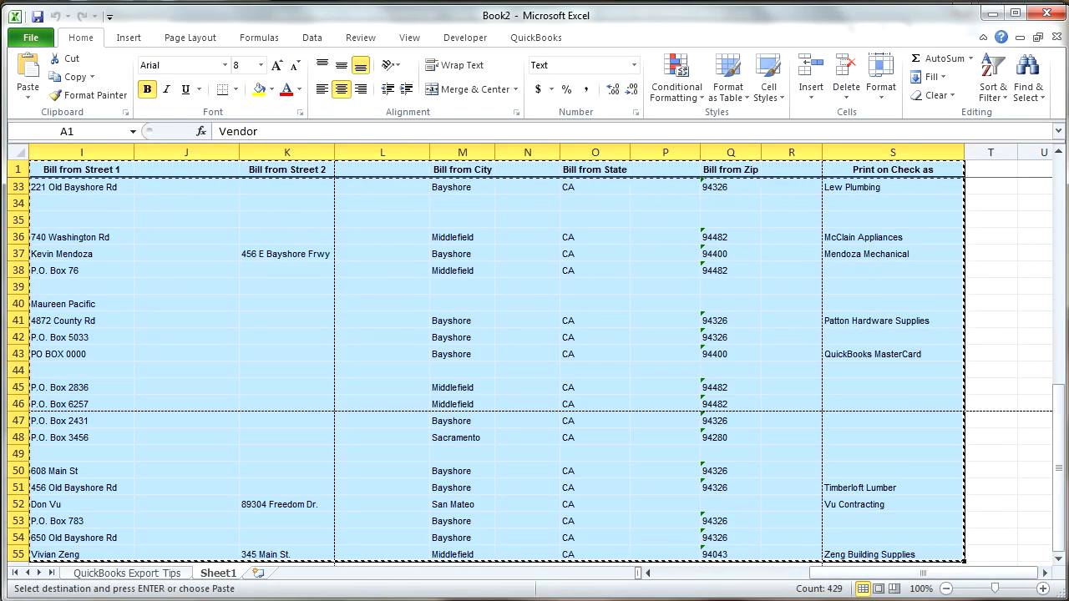
{"action": "key", "text": "alt+Tab"}
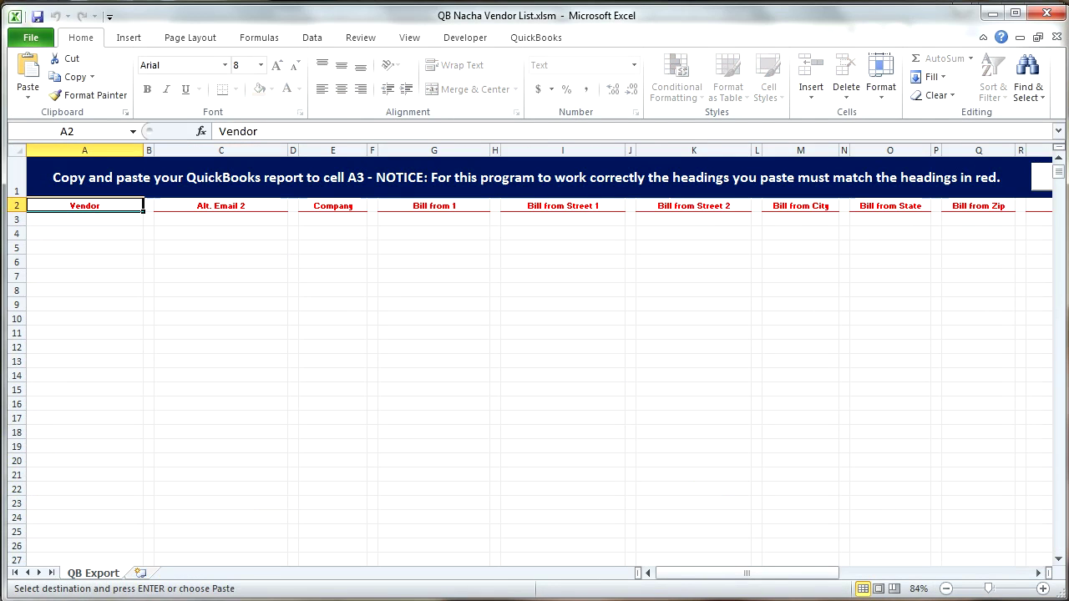
{"action": "left_click", "coordinate": [81, 220]}
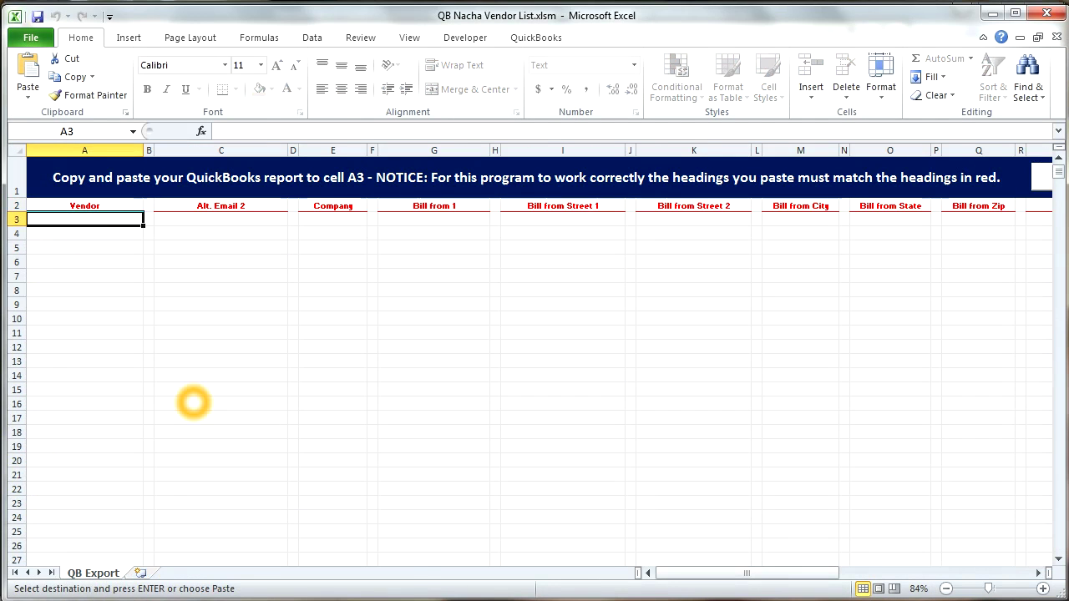
{"action": "key", "text": "ctrl+v"}
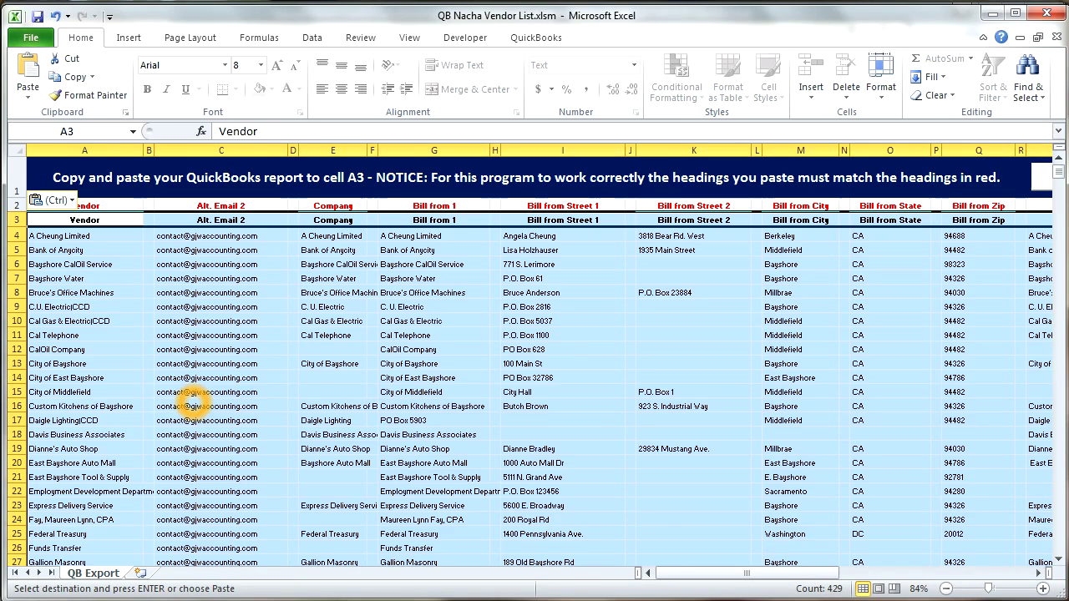
Step: Verify pasted headings match the red headings through Print on Check as, and dismiss the protection warning
{"action": "key", "text": "Right"}
{"action": "key", "text": "Right"}
{"action": "key", "text": "Right"}
{"action": "key", "text": "Right"}
{"action": "key", "text": "Right"}
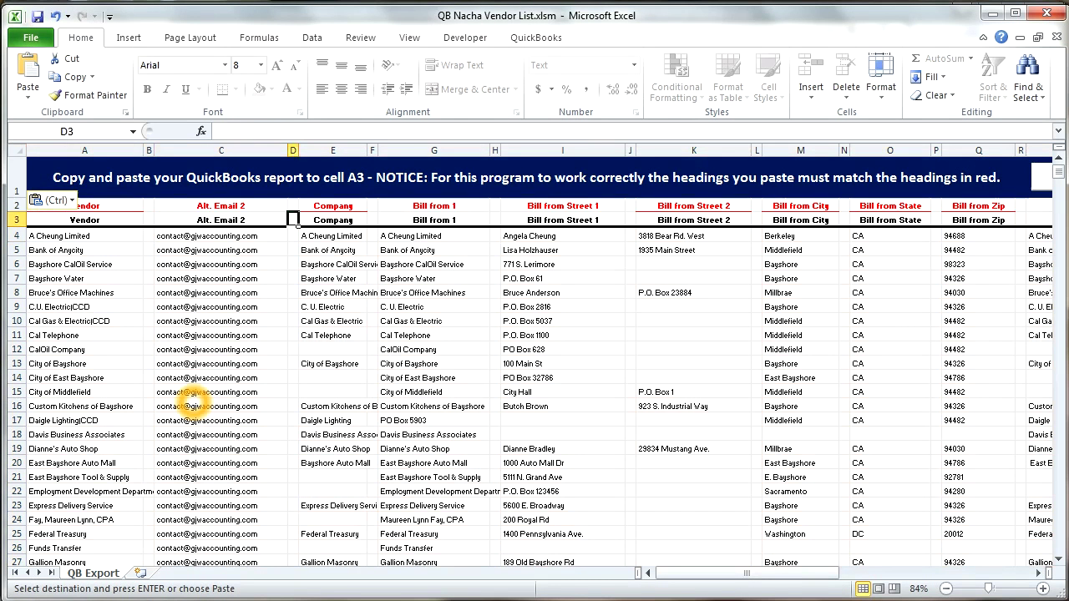
{"action": "key", "text": "Right"}
{"action": "key", "text": "Right"}
{"action": "key", "text": "Right"}
{"action": "key", "text": "Right"}
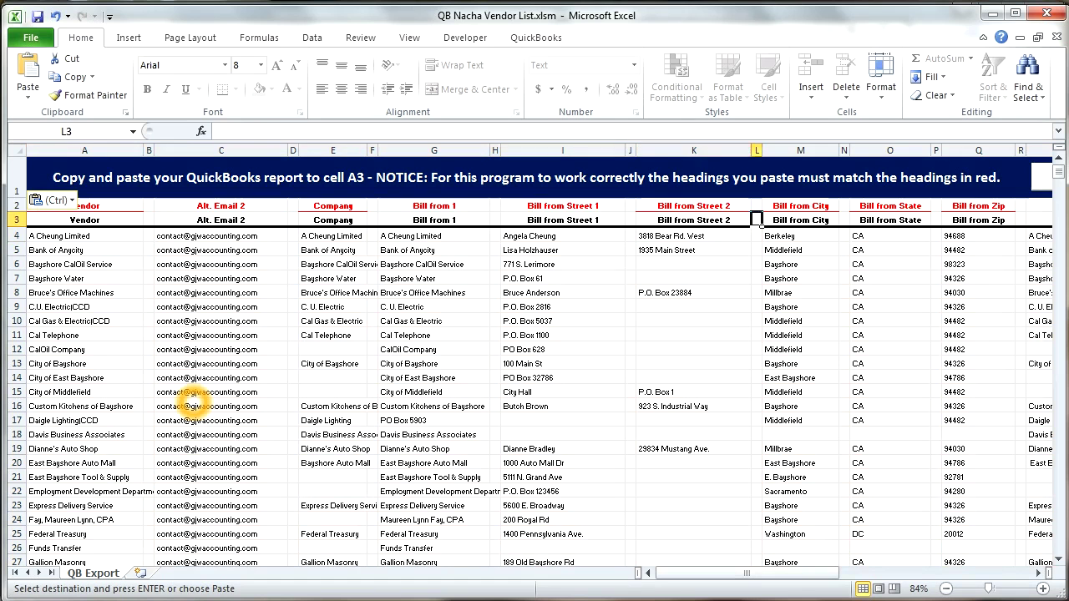
{"action": "key", "text": "Right"}
{"action": "key", "text": "Right"}
{"action": "key", "text": "Right"}
{"action": "key", "text": "Left"}
{"action": "key", "text": "Left"}
{"action": "key", "text": "Left"}
{"action": "key", "text": "Left"}
{"action": "key", "text": "Home"}
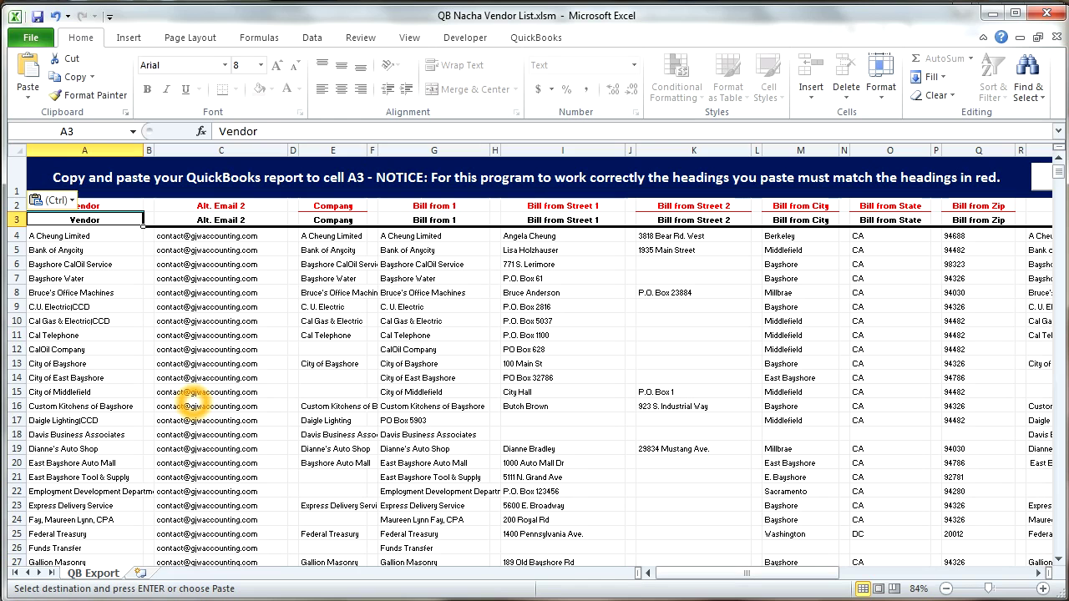
{"action": "key", "text": "Right"}
{"action": "key", "text": "Right"}
{"action": "key", "text": "Right"}
{"action": "key", "text": "Right"}
{"action": "key", "text": "Right"}
{"action": "key", "text": "Right"}
{"action": "key", "text": "Right"}
{"action": "key", "text": "Right"}
{"action": "key", "text": "Right"}
{"action": "key", "text": "Right"}
{"action": "key", "text": "Right"}
{"action": "key", "text": "Right"}
{"action": "key", "text": "Right"}
{"action": "key", "text": "Right"}
{"action": "key", "text": "Right"}
{"action": "key", "text": "Right"}
{"action": "key", "text": "Right"}
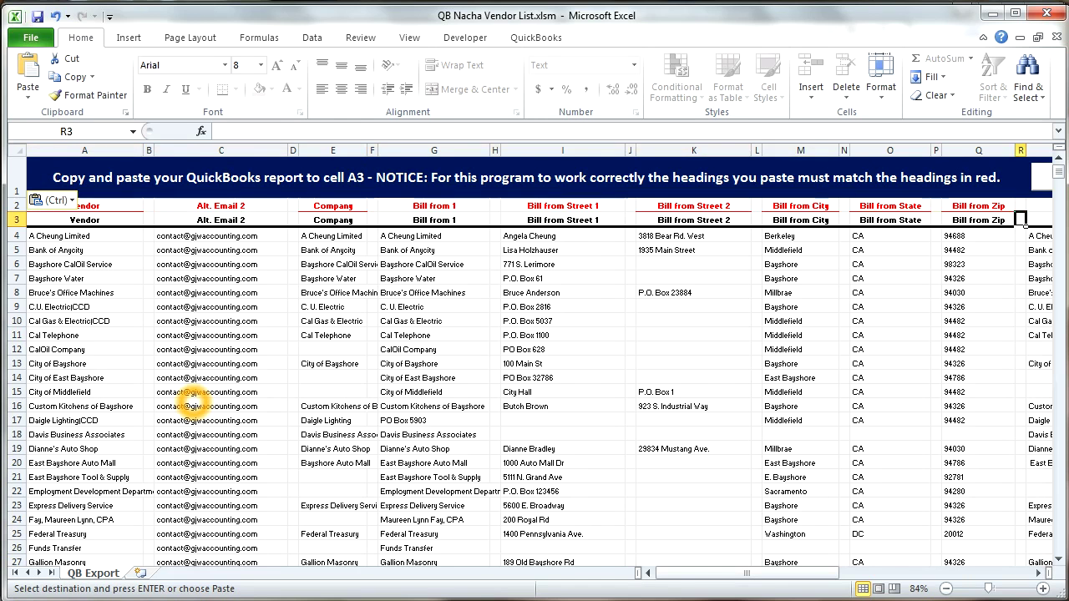
{"action": "key", "text": "Right"}
{"action": "key", "text": "Right"}
{"action": "key", "text": "Right"}
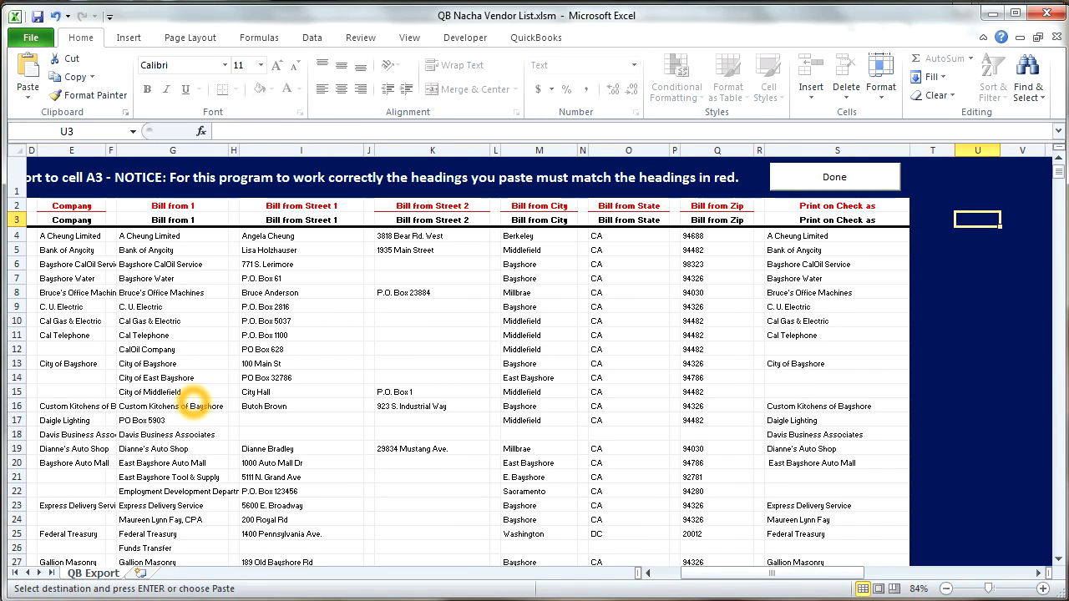
{"action": "key", "text": "Down"}
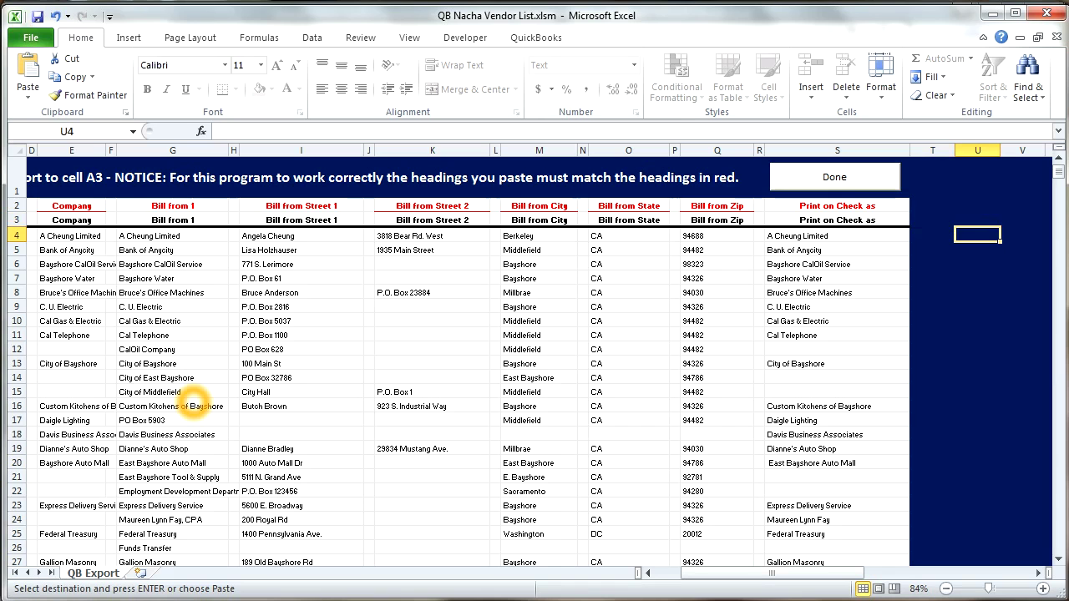
{"action": "key", "text": "Return"}
{"action": "key", "text": "Return"}
{"action": "key", "text": "Down"}
{"action": "key", "text": "Down"}
{"action": "key", "text": "Down"}
{"action": "key", "text": "Return"}
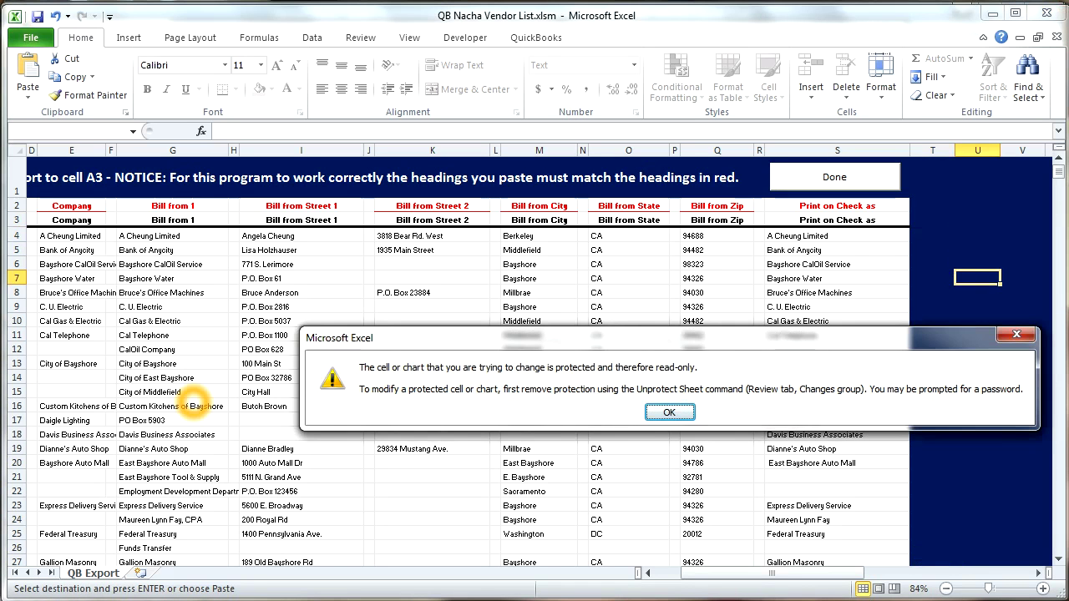
{"action": "left_click", "coordinate": [669, 412]}
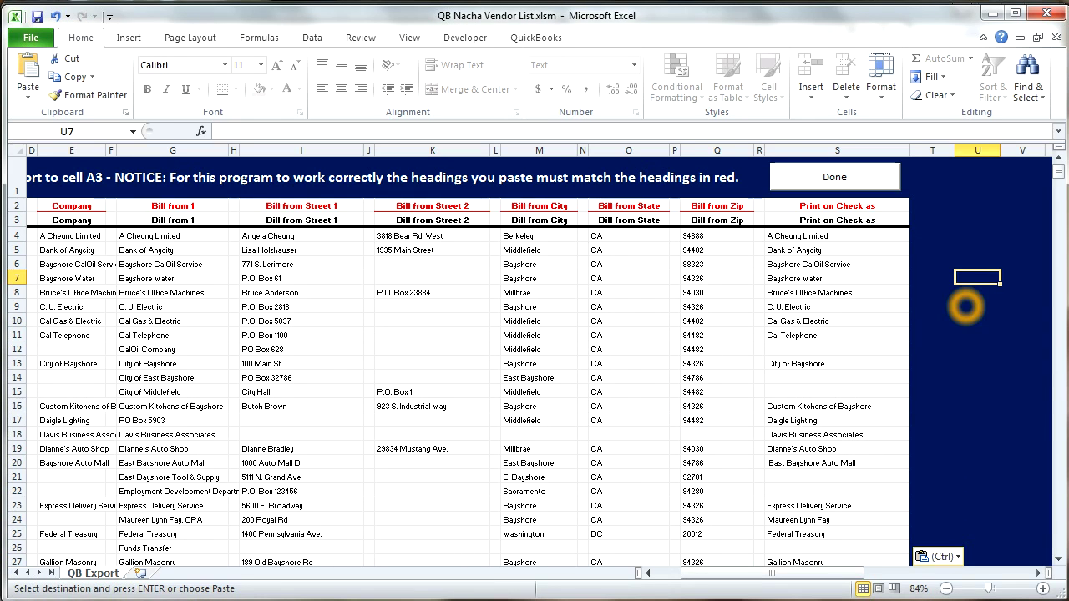
{"action": "left_click", "coordinate": [834, 177]}
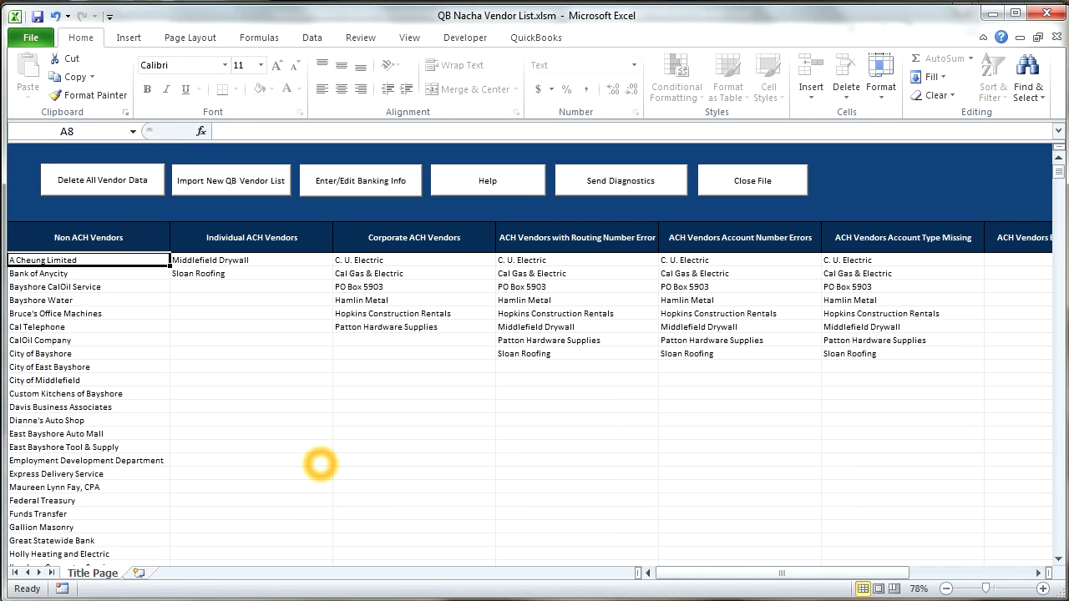
{"action": "left_click", "coordinate": [121, 301]}
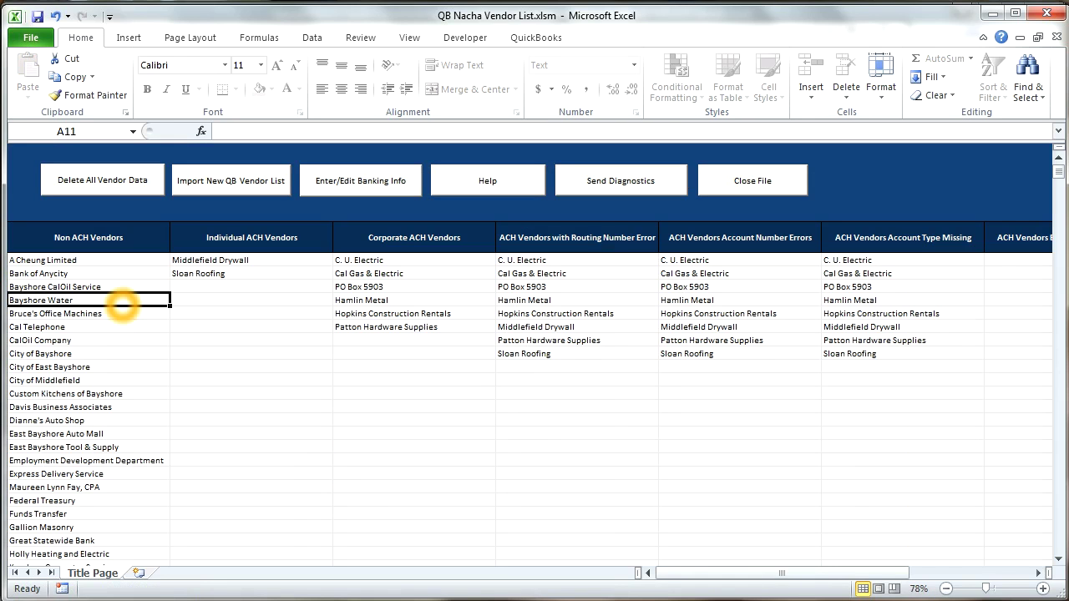
{"action": "key", "text": "Up"}
{"action": "key", "text": "Up"}
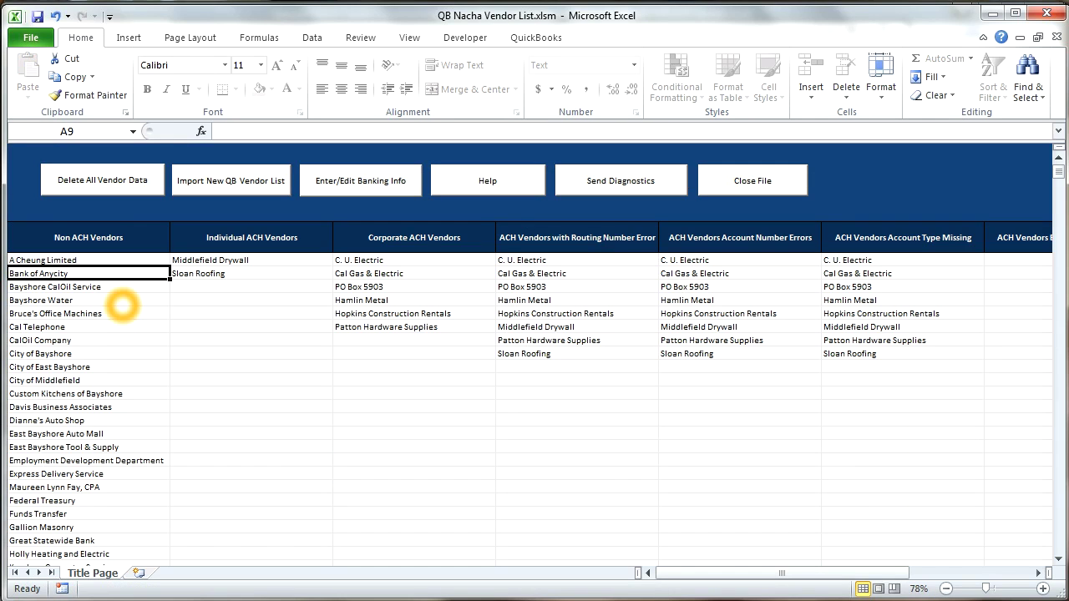
{"action": "key", "text": "Right"}
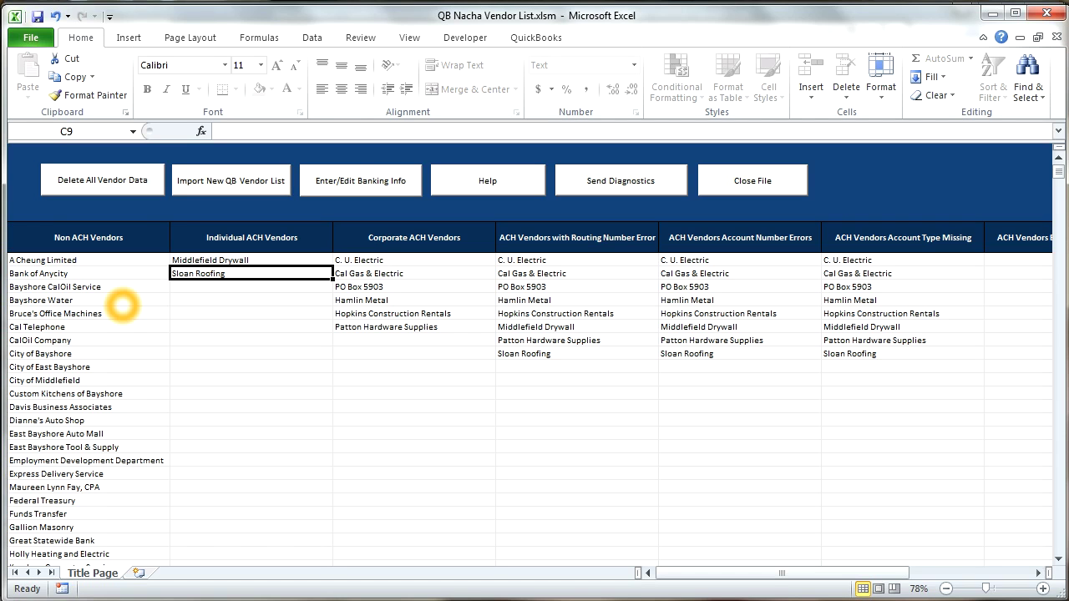
{"action": "key", "text": "Right"}
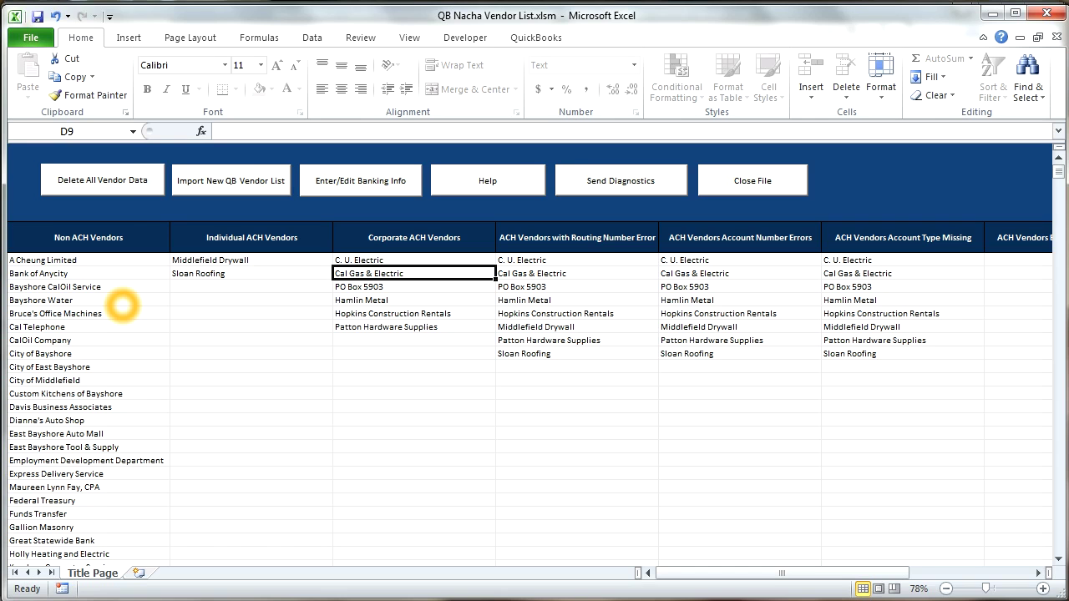
{"action": "key", "text": "Right"}
{"action": "key", "text": "Right"}
{"action": "key", "text": "Right"}
{"action": "key", "text": "Right"}
{"action": "key", "text": "Right"}
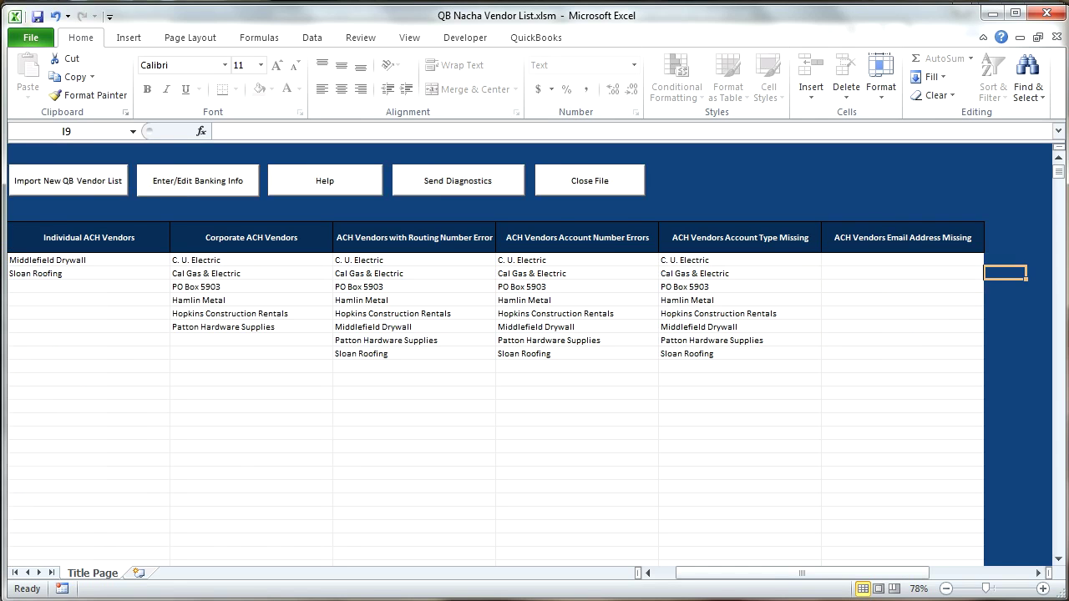
{"action": "left_click_drag", "start_coordinate": [376, 279], "coordinate": [864, 313]}
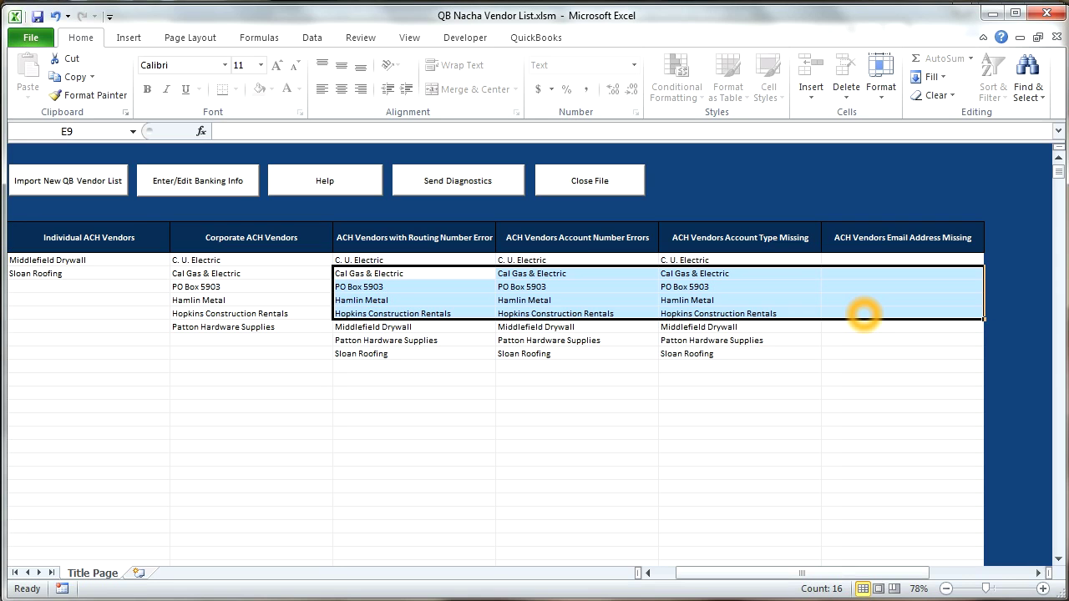
{"action": "key", "text": "Left"}
{"action": "key", "text": "Left"}
{"action": "key", "text": "Right"}
{"action": "key", "text": "Right"}
{"action": "key", "text": "Right"}
{"action": "key", "text": "Right"}
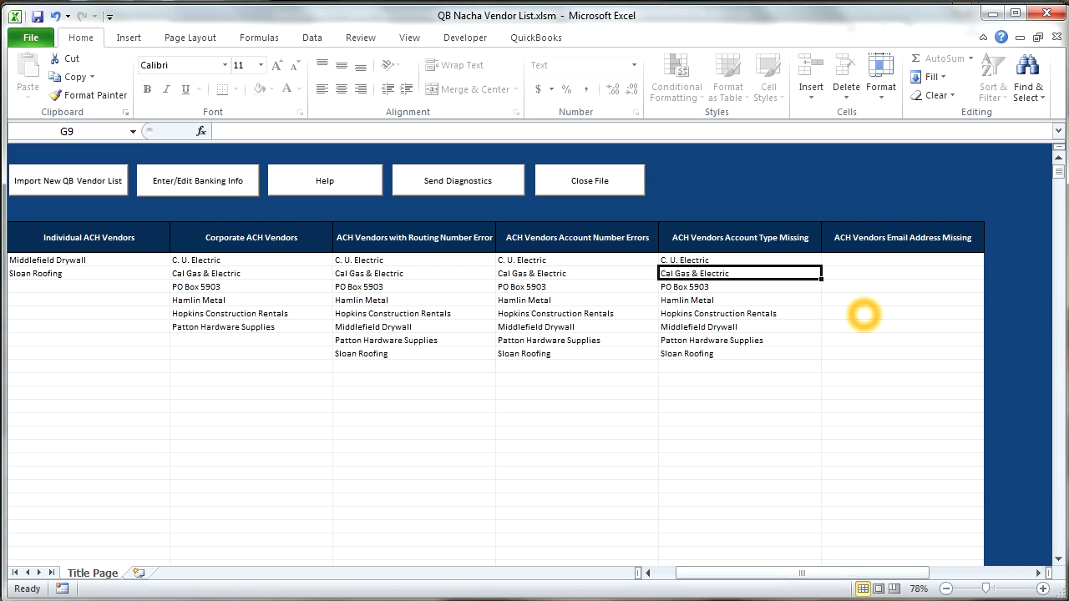
{"action": "key", "text": "Right"}
{"action": "key", "text": "Left"}
{"action": "key", "text": "Left"}
{"action": "key", "text": "Left"}
{"action": "key", "text": "Left"}
{"action": "key", "text": "Left"}
{"action": "key", "text": "Left"}
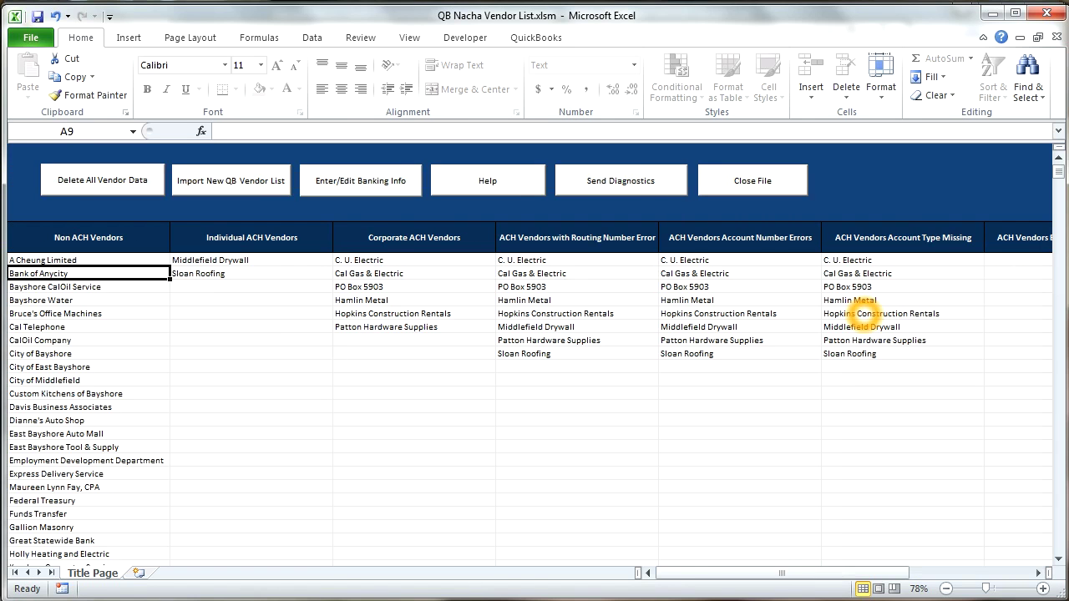
{"action": "key", "text": "Up"}
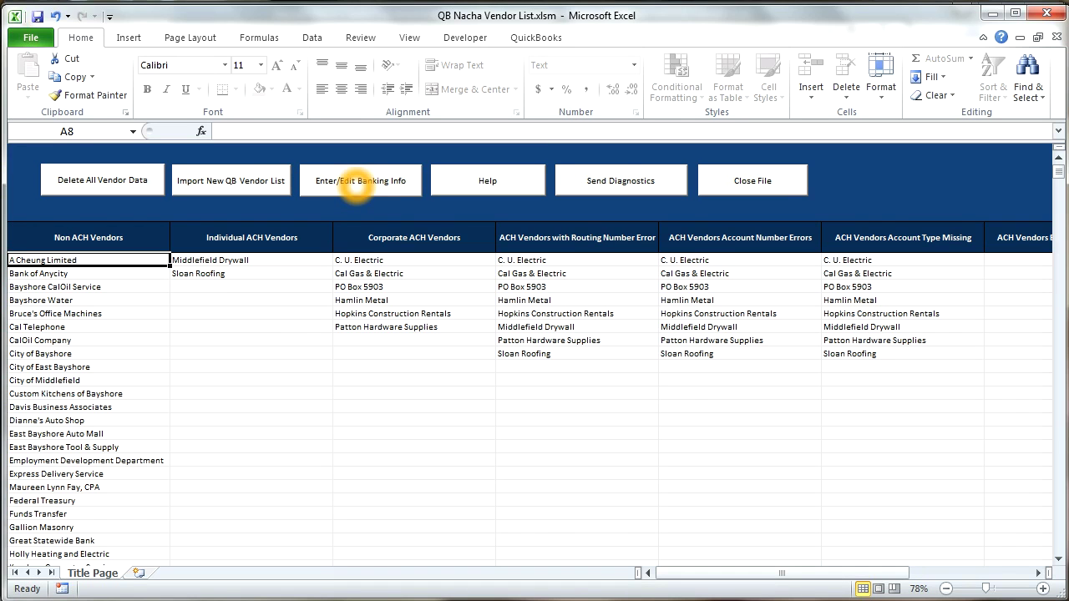
Step: Choose Enter/Edit Banking Info and submit the banking password to open the Banking Info sheet
{"action": "left_click", "coordinate": [357, 187]}
{"action": "type", "text": "3"}
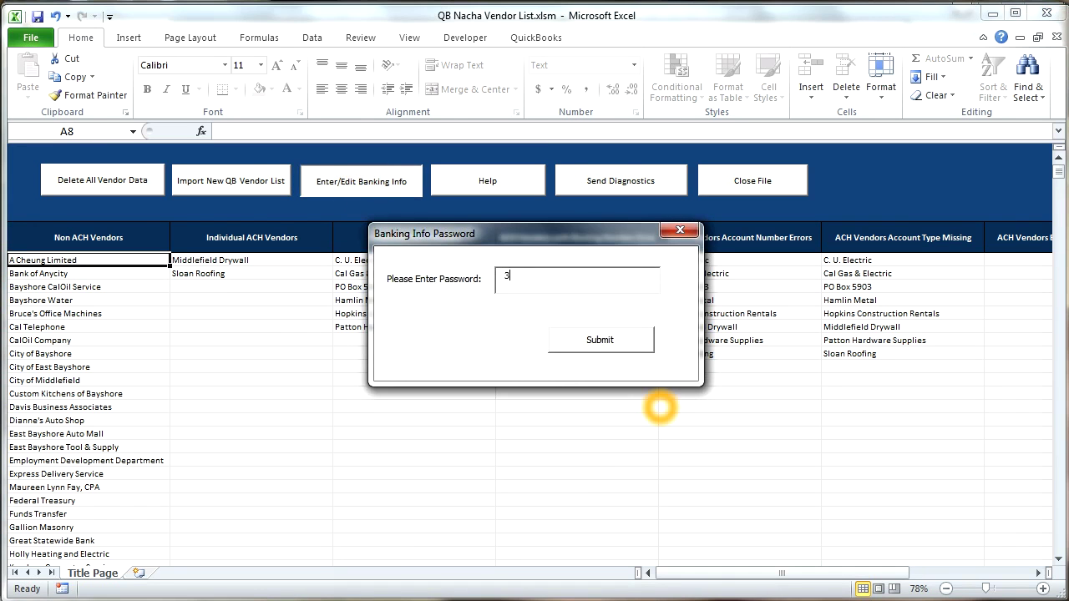
{"action": "type", "text": "333"}
{"action": "left_click", "coordinate": [577, 339]}
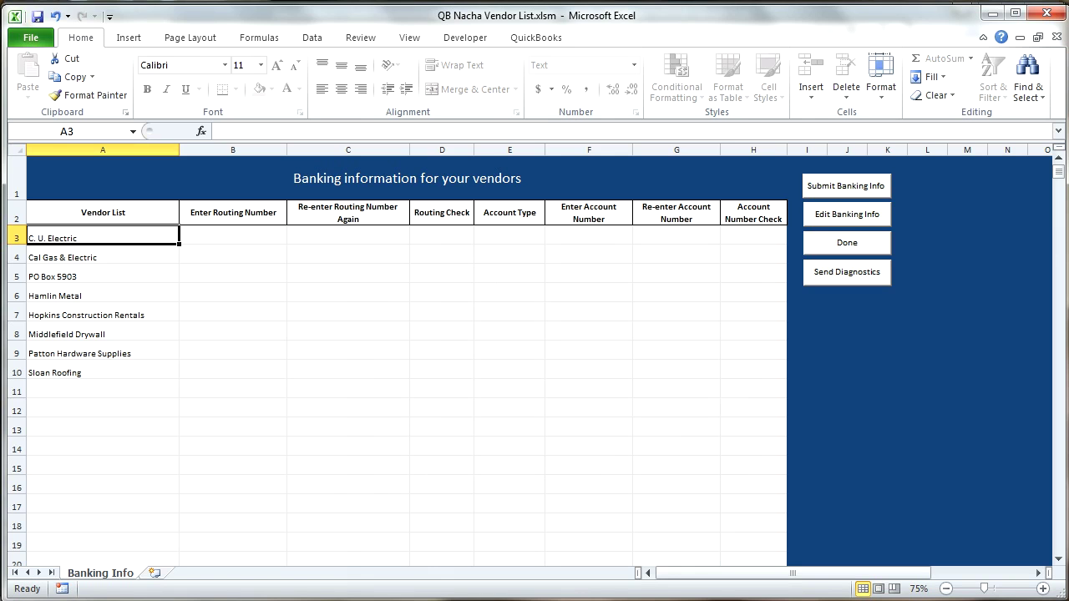
Step: Enter C. U. Electric's bank routing number in both routing cells so the check reads Good
{"action": "left_click", "coordinate": [521, 235]}
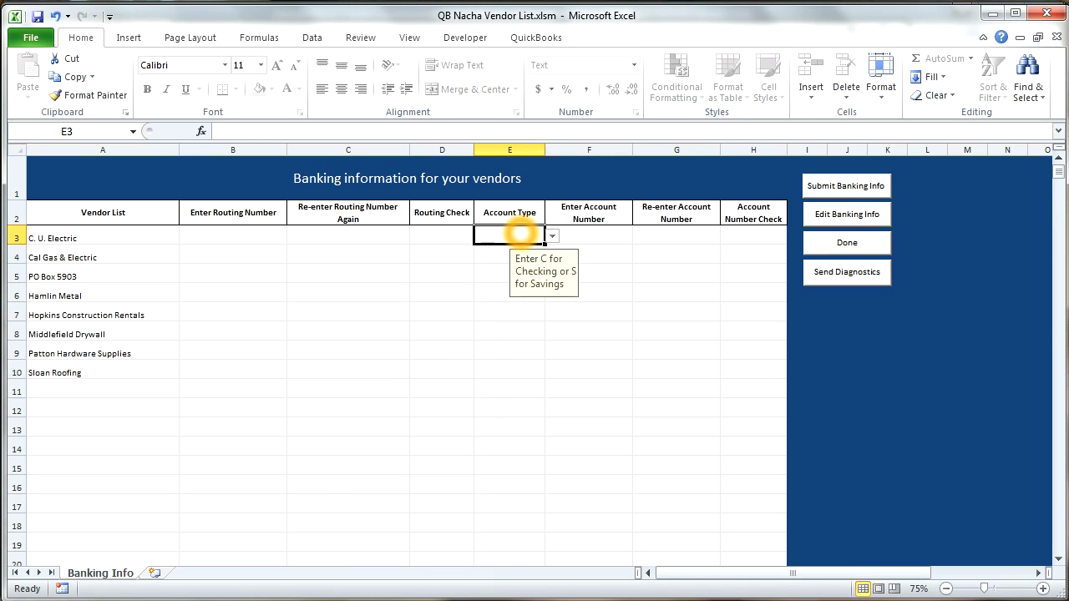
{"action": "left_click", "coordinate": [607, 236]}
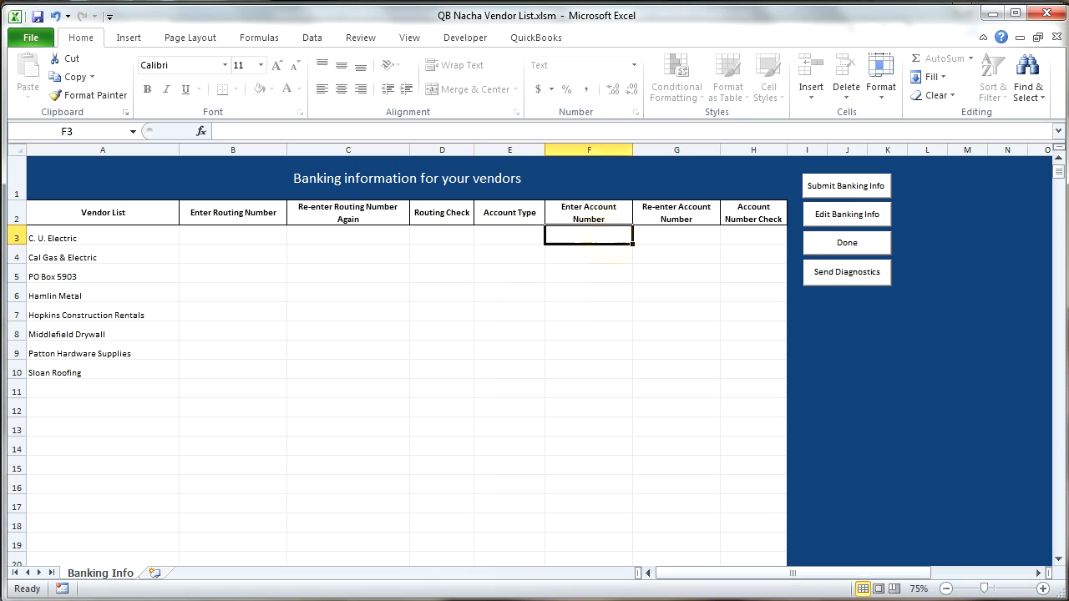
{"action": "key", "text": "Tab"}
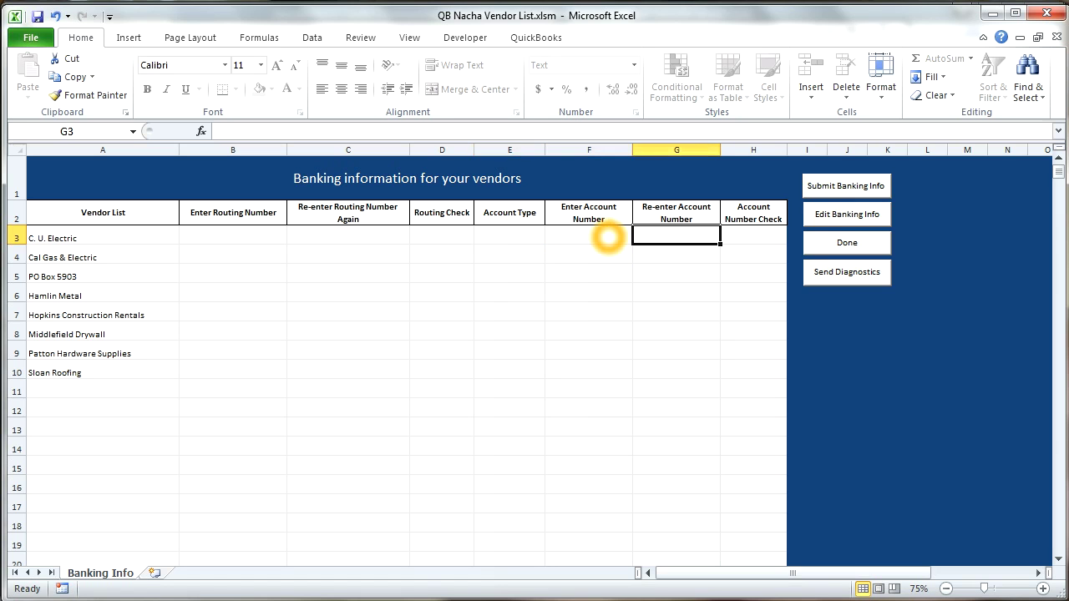
{"action": "key", "text": "Tab"}
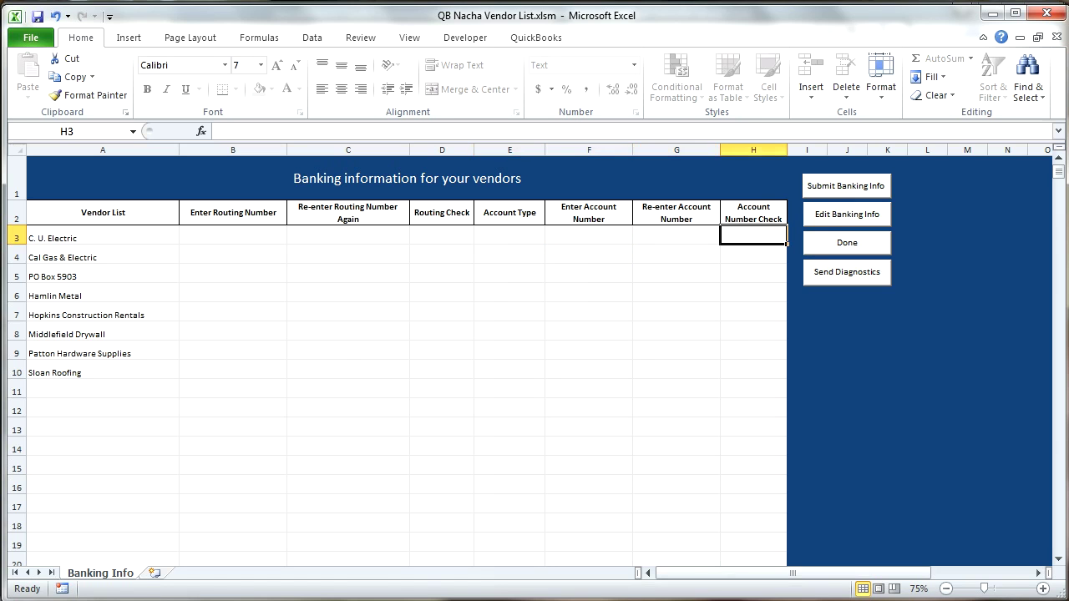
{"action": "left_click", "coordinate": [233, 235]}
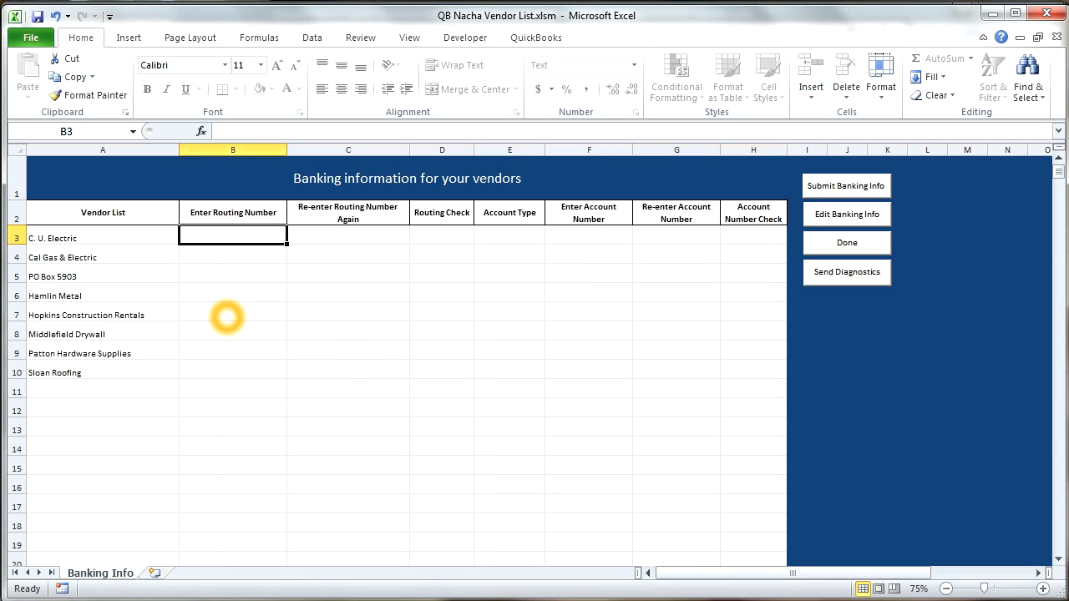
{"action": "type", "text": "123456789"}
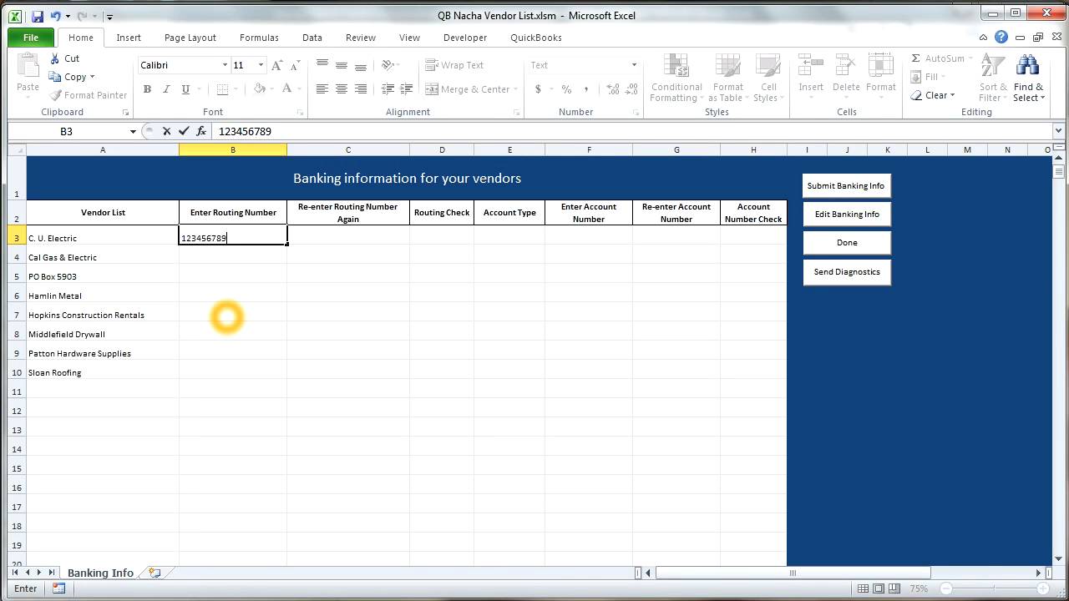
{"action": "key", "text": "Return"}
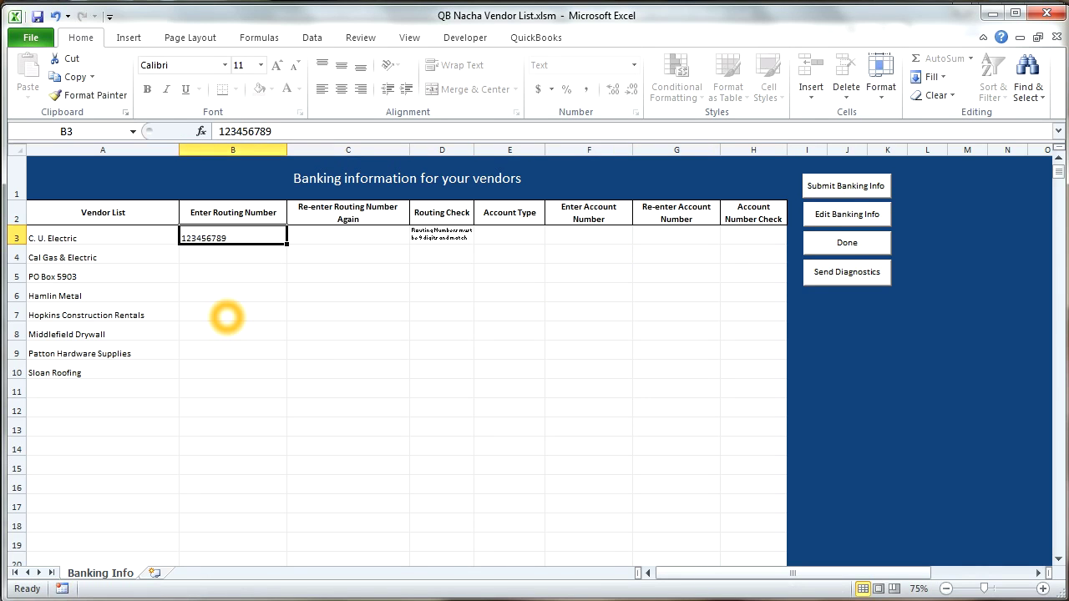
{"action": "key", "text": "Tab"}
{"action": "key", "text": "shift+Tab"}
{"action": "key", "text": "Tab"}
{"action": "type", "text": "123456789"}
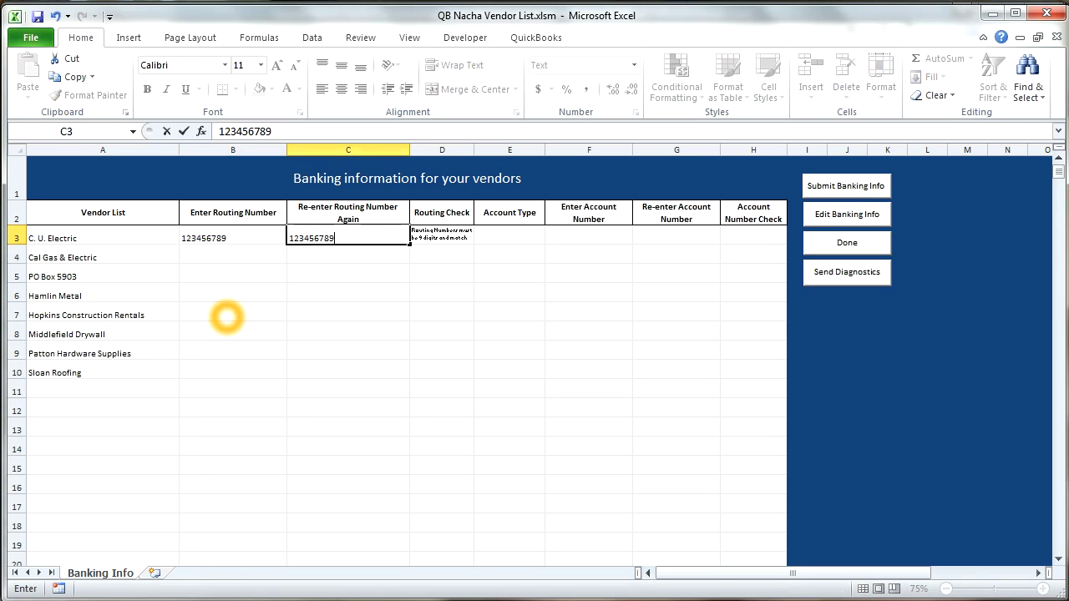
{"action": "key", "text": "Tab"}
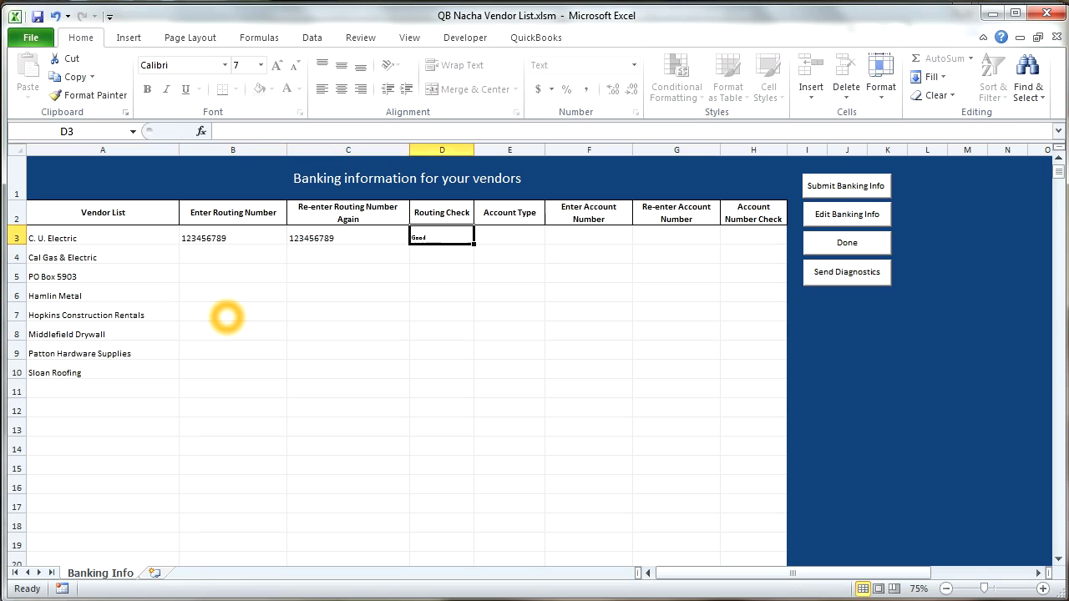
{"action": "key", "text": "Tab"}
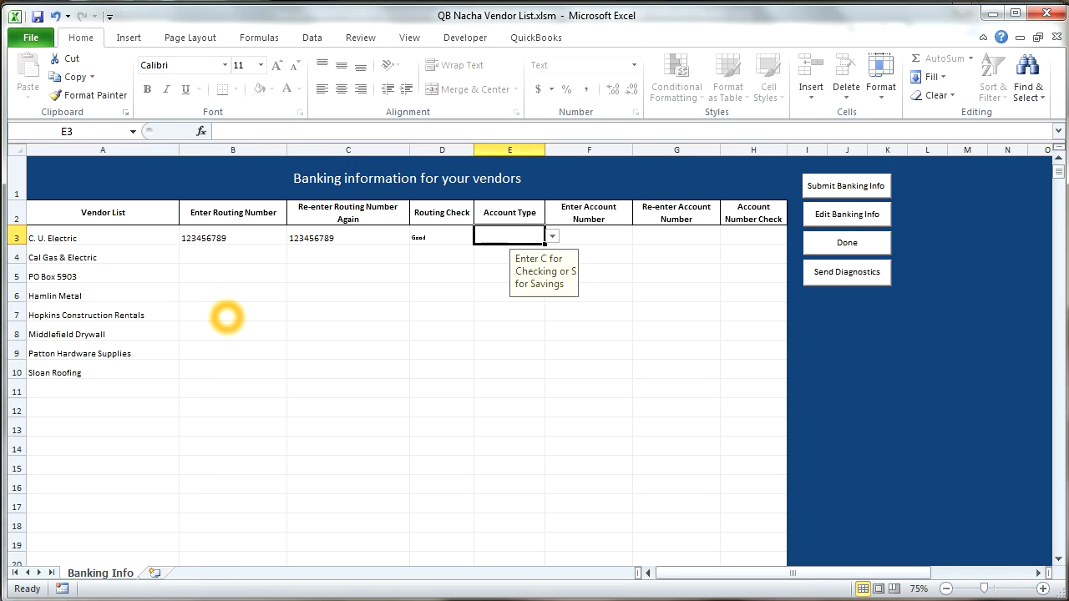
{"action": "type", "text": "c"}
{"action": "key", "text": "Tab"}
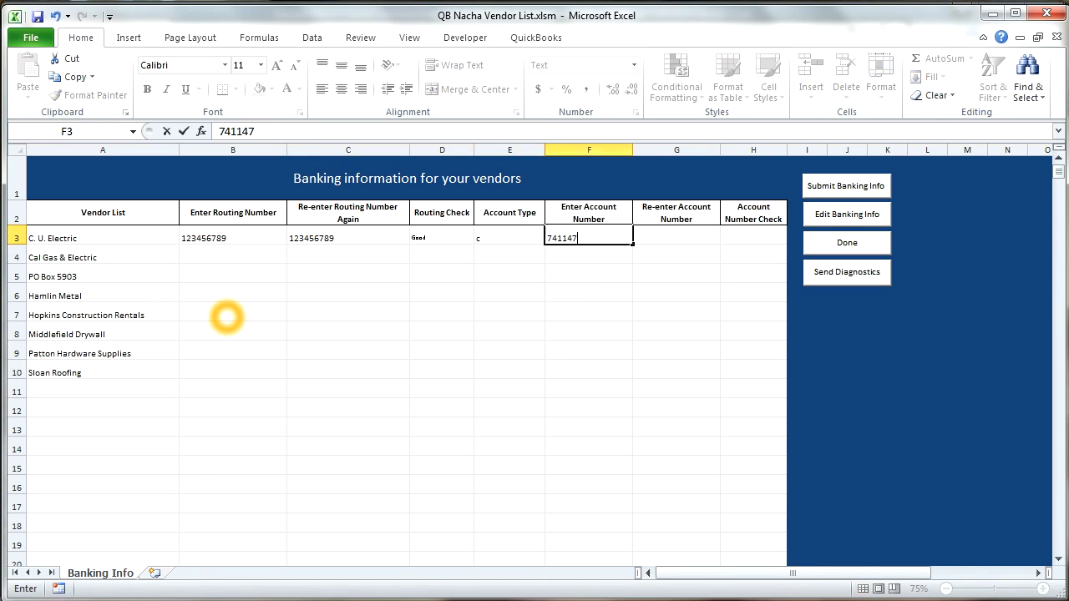
{"action": "key", "text": "Tab"}
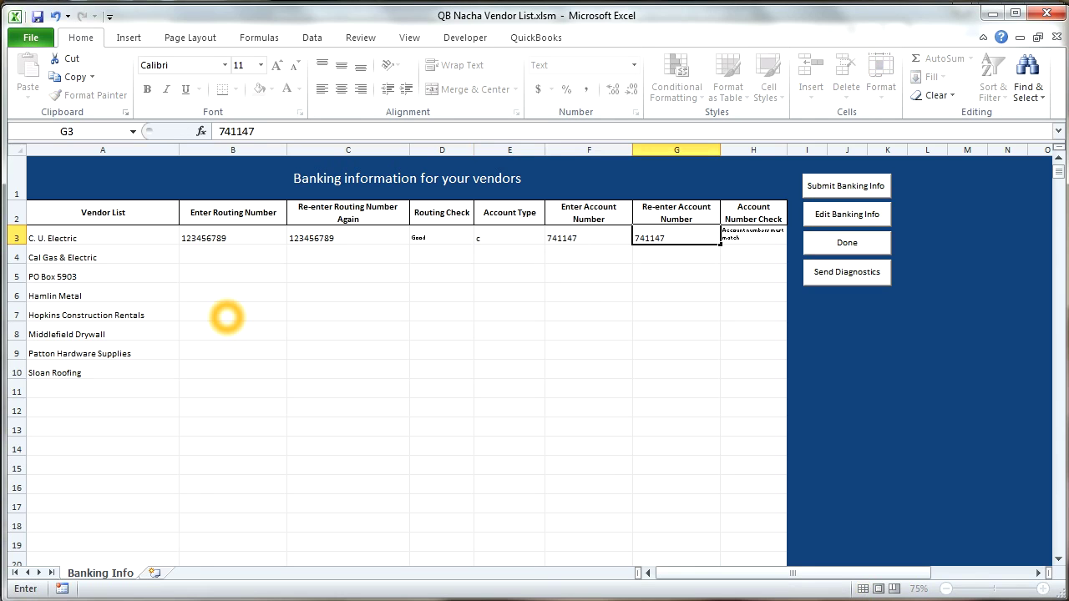
{"action": "key", "text": "Return"}
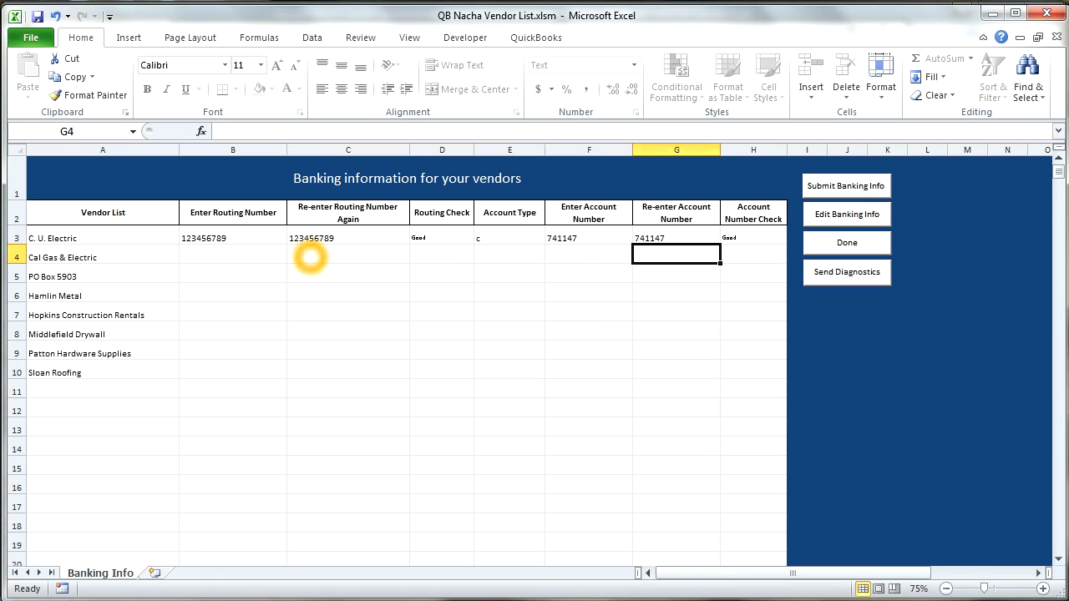
Step: Select the two routing number entries in B3:C3 to copy them down to the other vendors
{"action": "left_click_drag", "start_coordinate": [251, 238], "coordinate": [380, 247]}
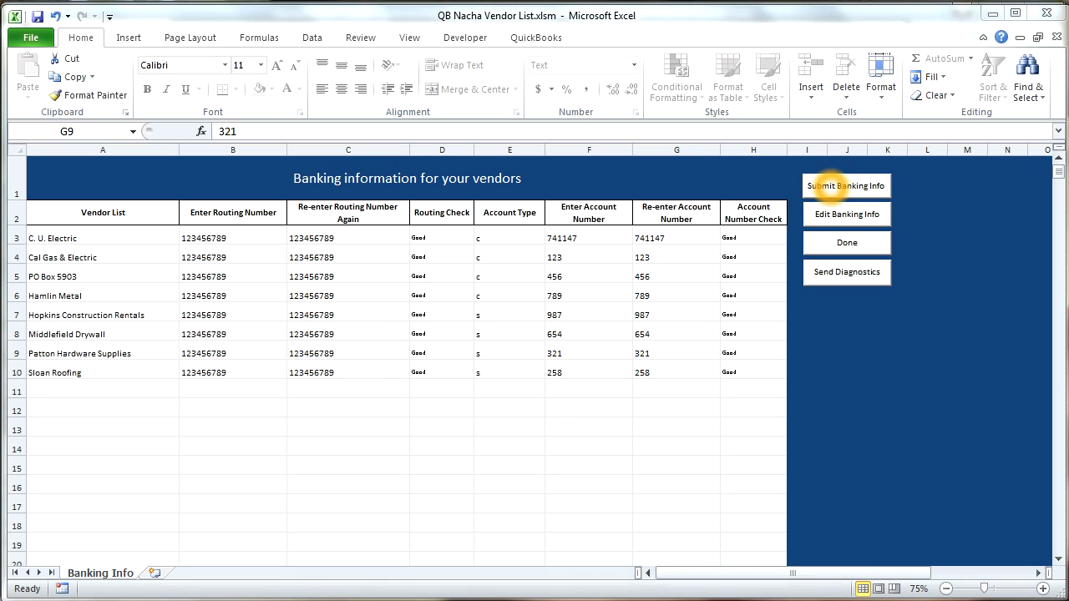
Step: Run Submit Banking Info to submit the details for all eight ACH vendors
{"action": "left_click", "coordinate": [823, 187]}
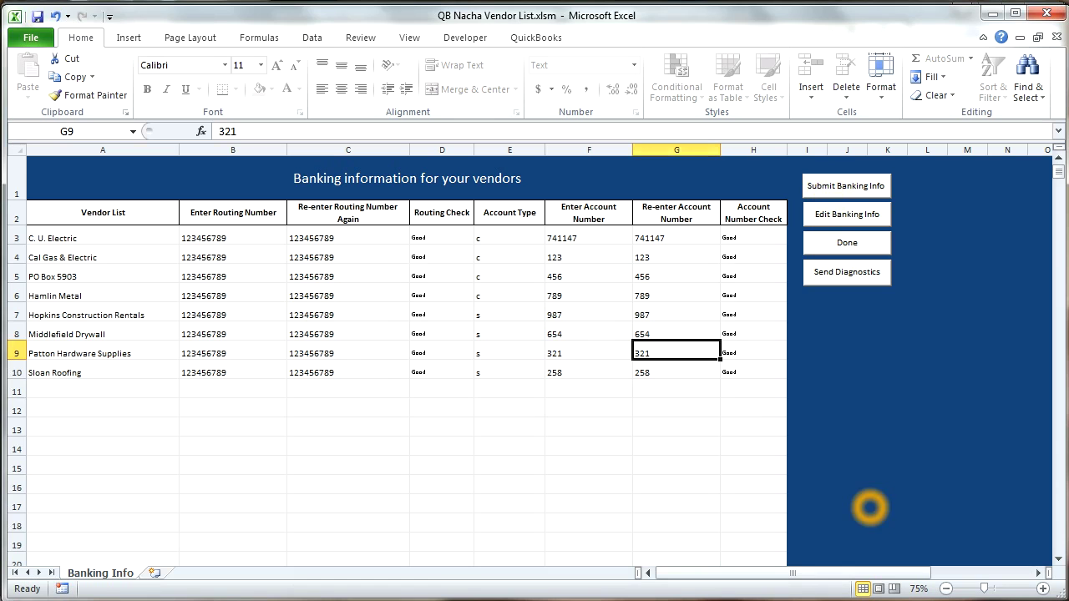